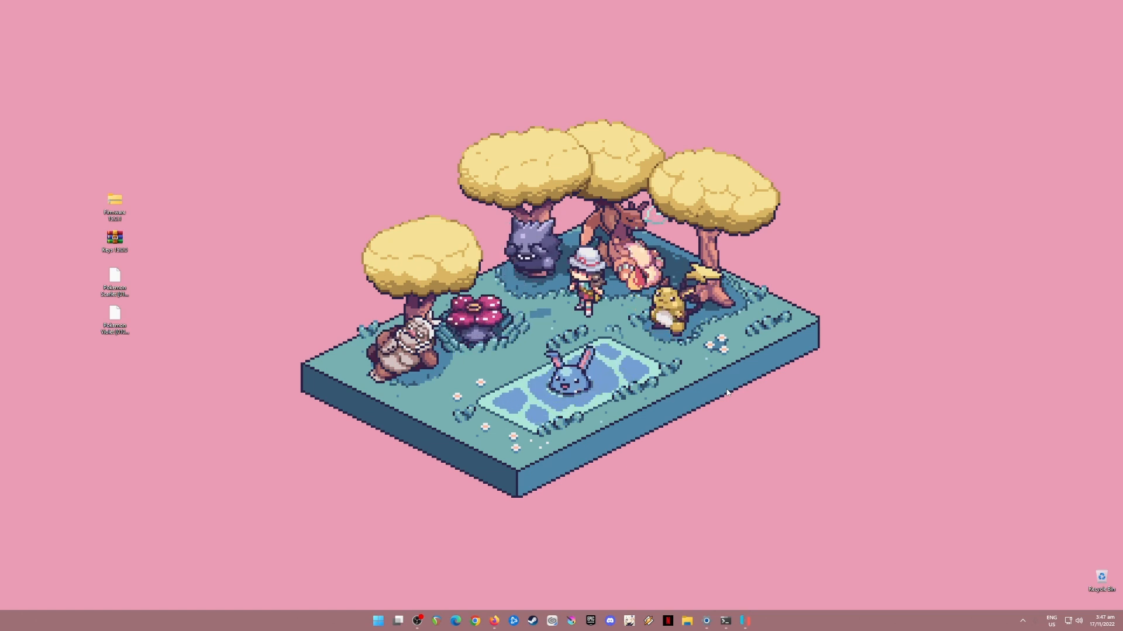
Step: Switch to Ryujinx and view its game list
{"action": "left_click", "coordinate": [751, 623]}
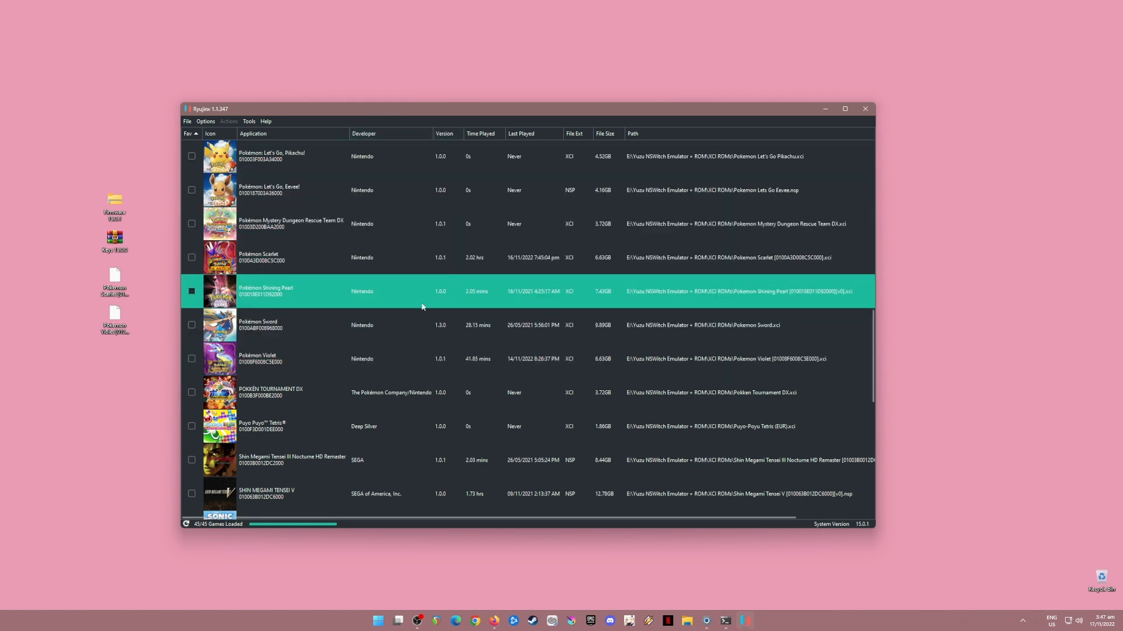
{"action": "left_click_drag", "start_coordinate": [137, 164], "coordinate": [50, 415]}
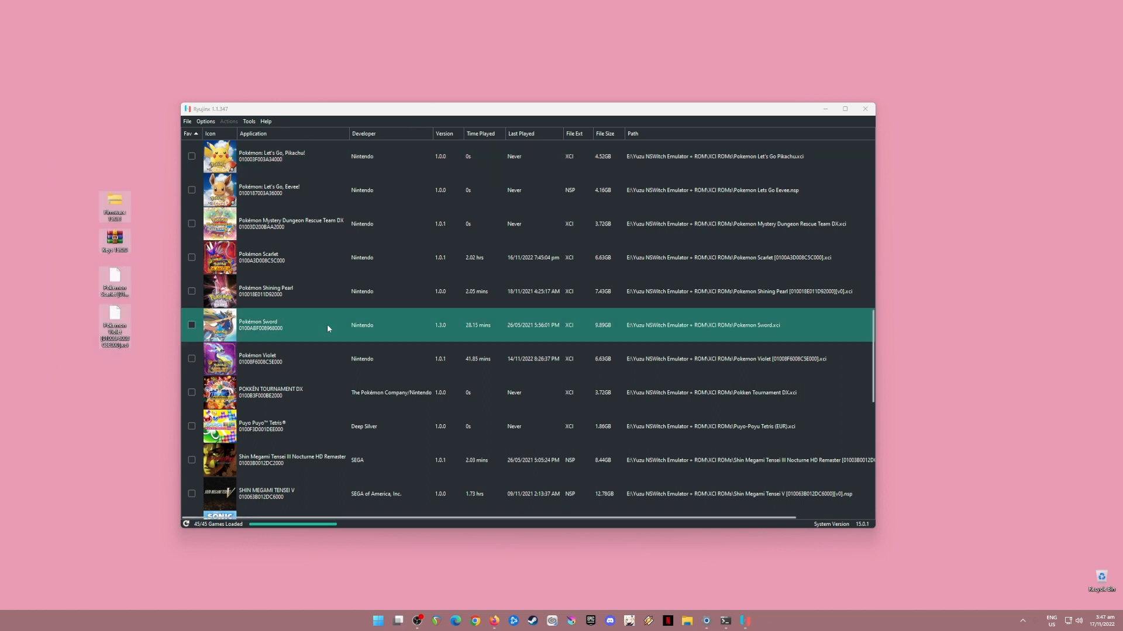
{"action": "left_click", "coordinate": [285, 272]}
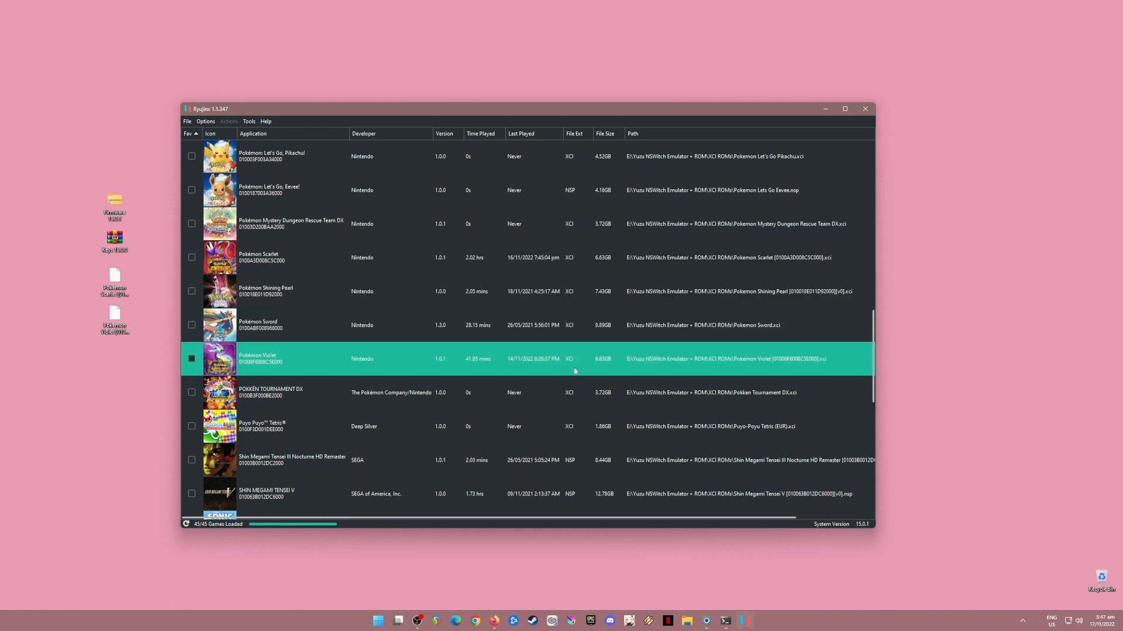
Step: Switch to Firefox, search Google for "ryujinx emulator" and view the download page on ryujinx.org
{"action": "left_click", "coordinate": [491, 625]}
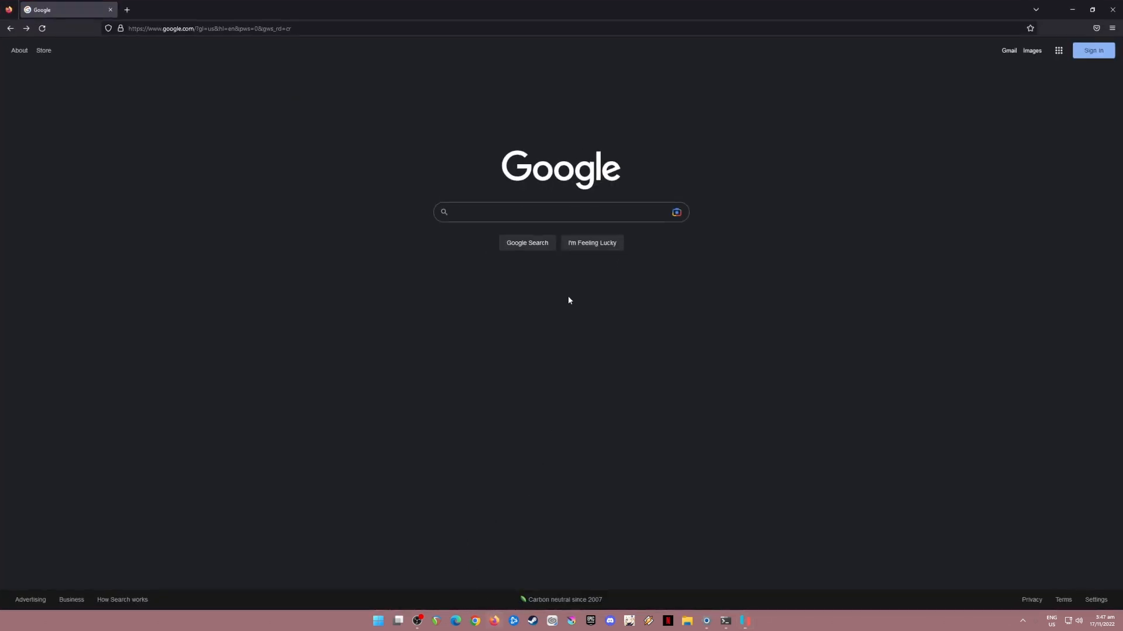
{"action": "type", "text": "ry"}
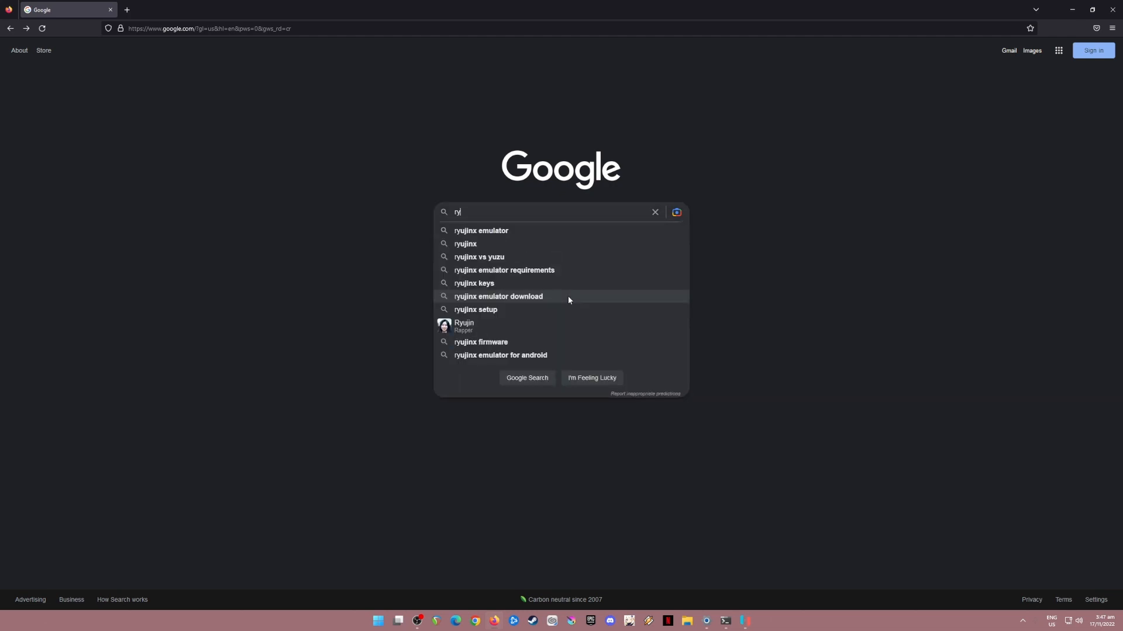
{"action": "left_click", "coordinate": [500, 232]}
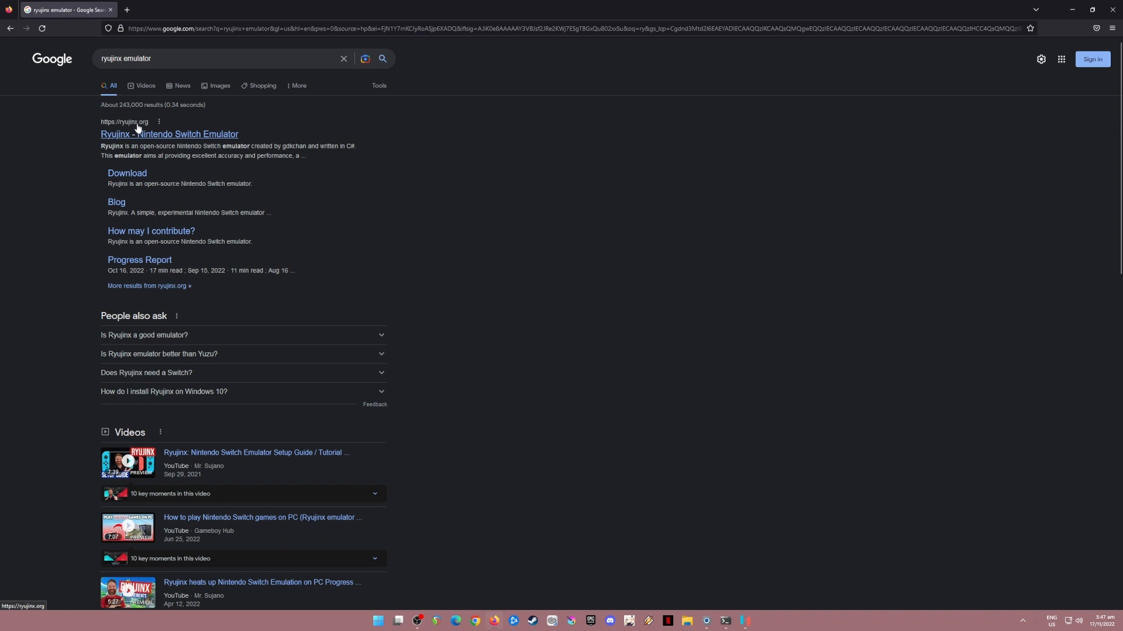
{"action": "left_click", "coordinate": [187, 143]}
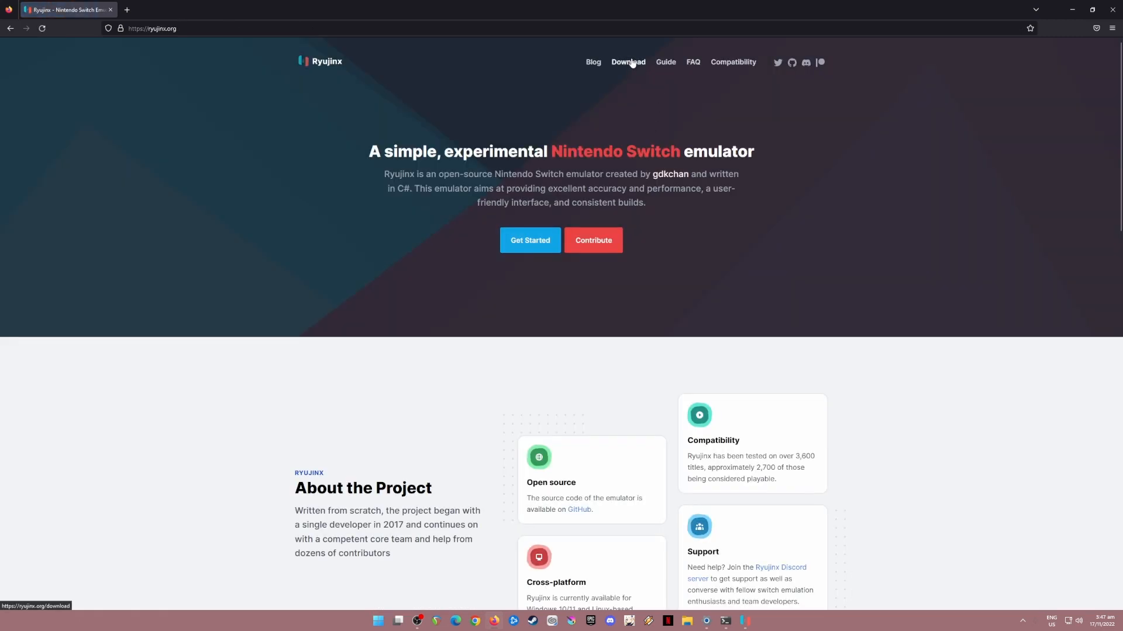
{"action": "left_click", "coordinate": [632, 63]}
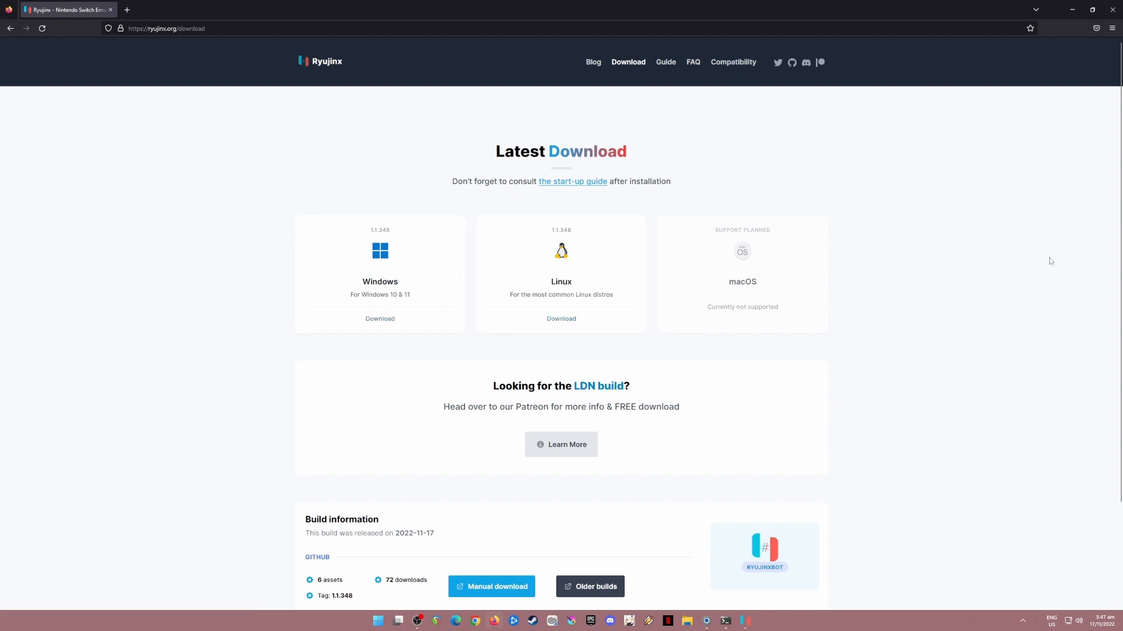
{"action": "left_click", "coordinate": [1072, 9]}
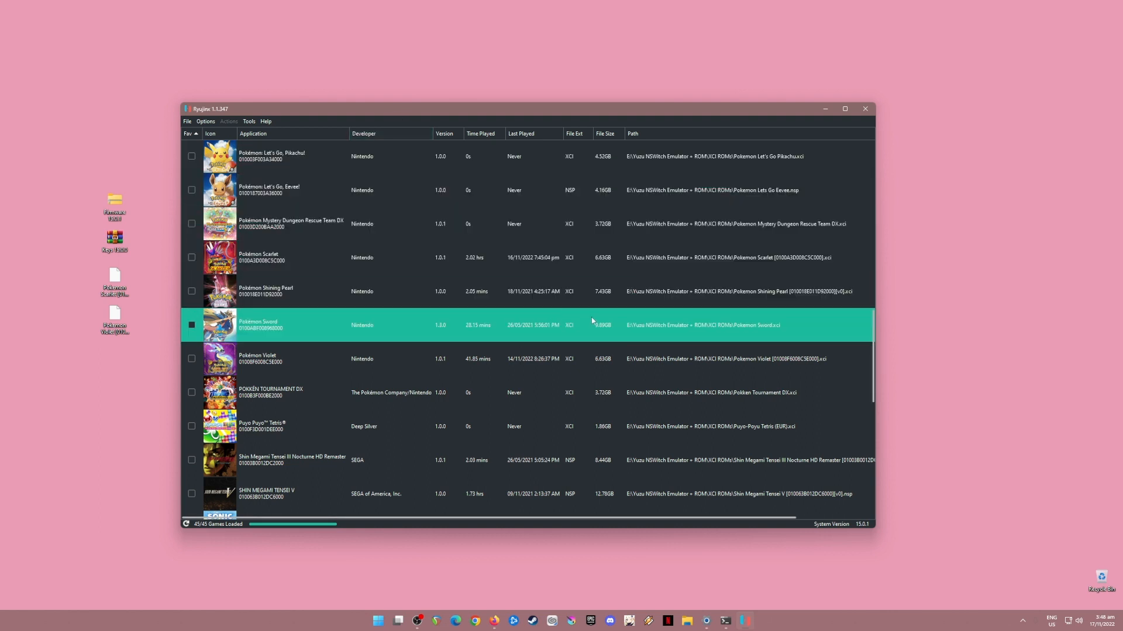
{"action": "left_click", "coordinate": [138, 173]}
{"action": "left_click_drag", "start_coordinate": [138, 172], "coordinate": [70, 392]}
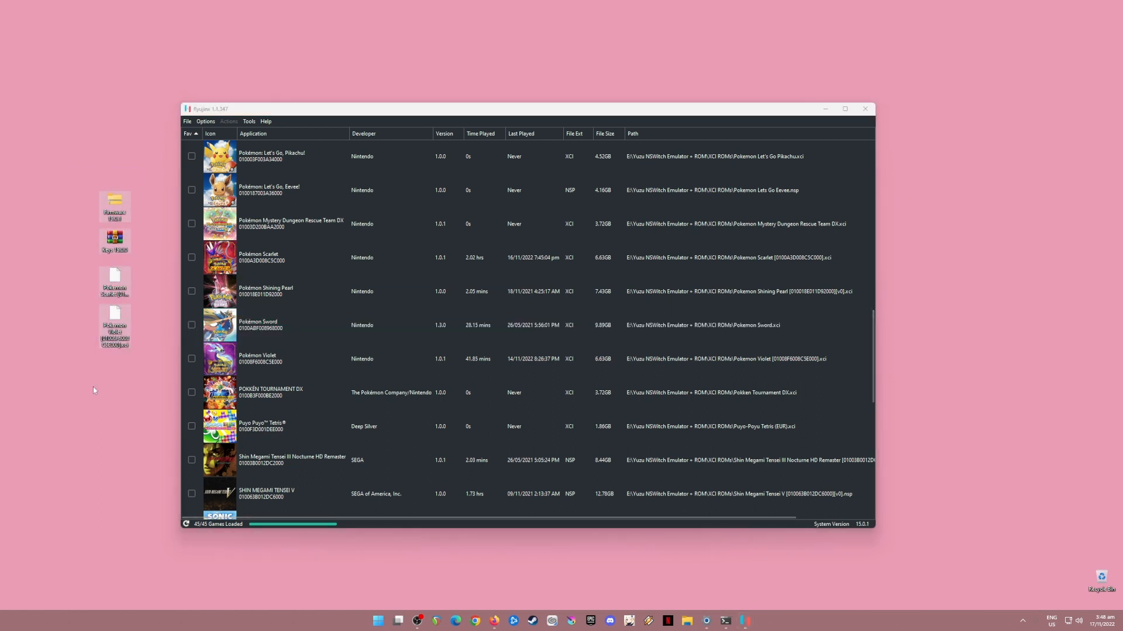
{"action": "left_click_drag", "start_coordinate": [155, 170], "coordinate": [64, 416]}
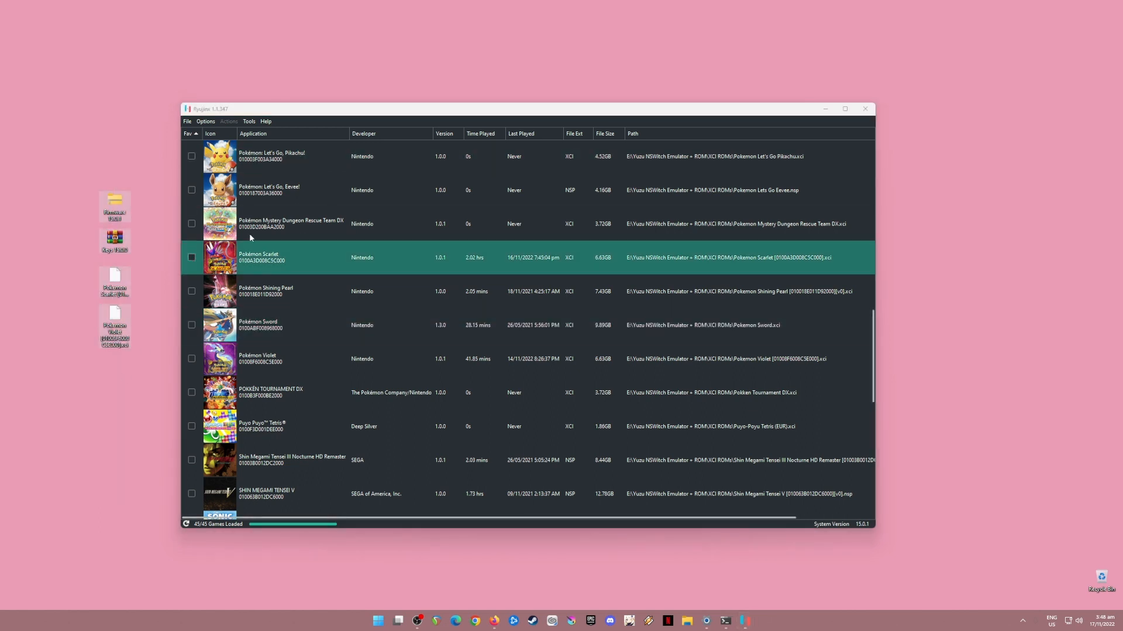
{"action": "left_click", "coordinate": [295, 122]}
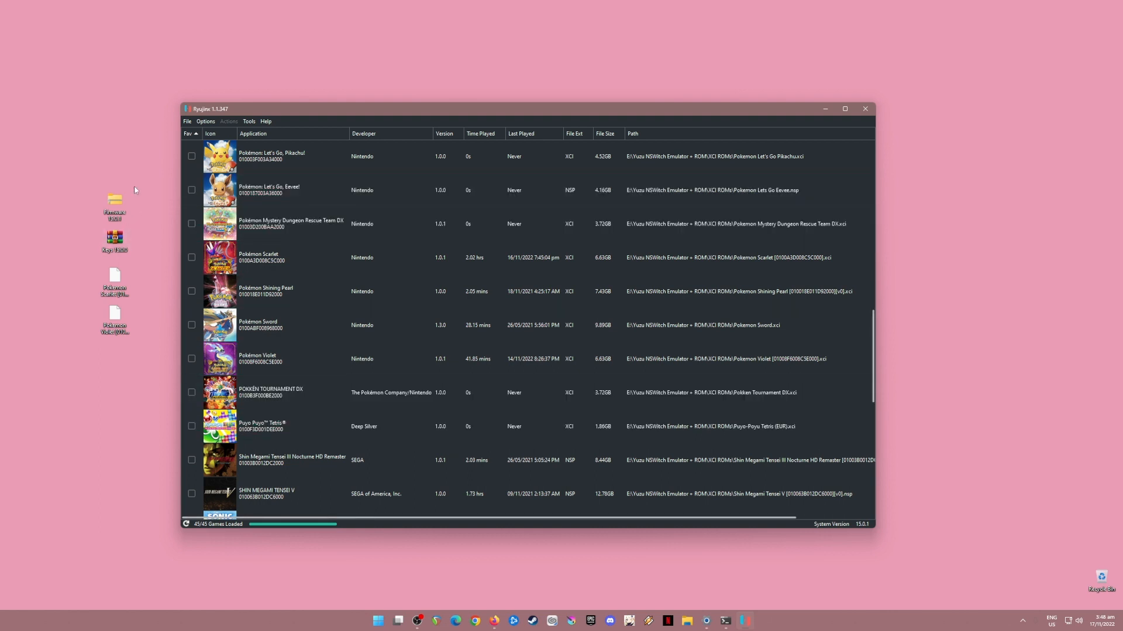
{"action": "left_click_drag", "start_coordinate": [146, 170], "coordinate": [93, 369]}
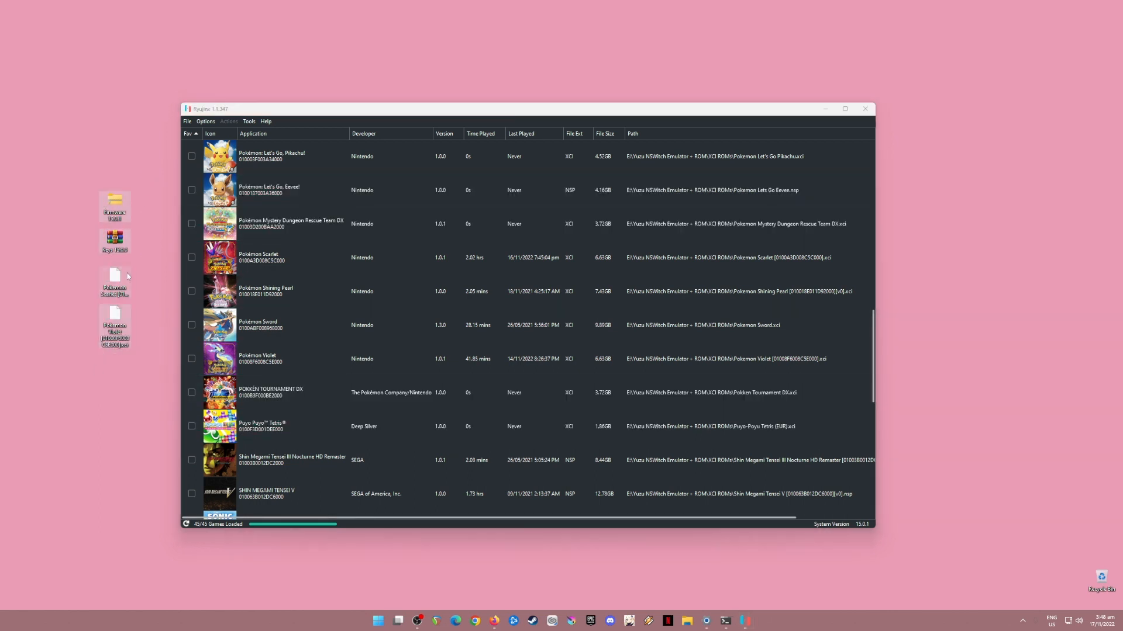
{"action": "left_click", "coordinate": [148, 183]}
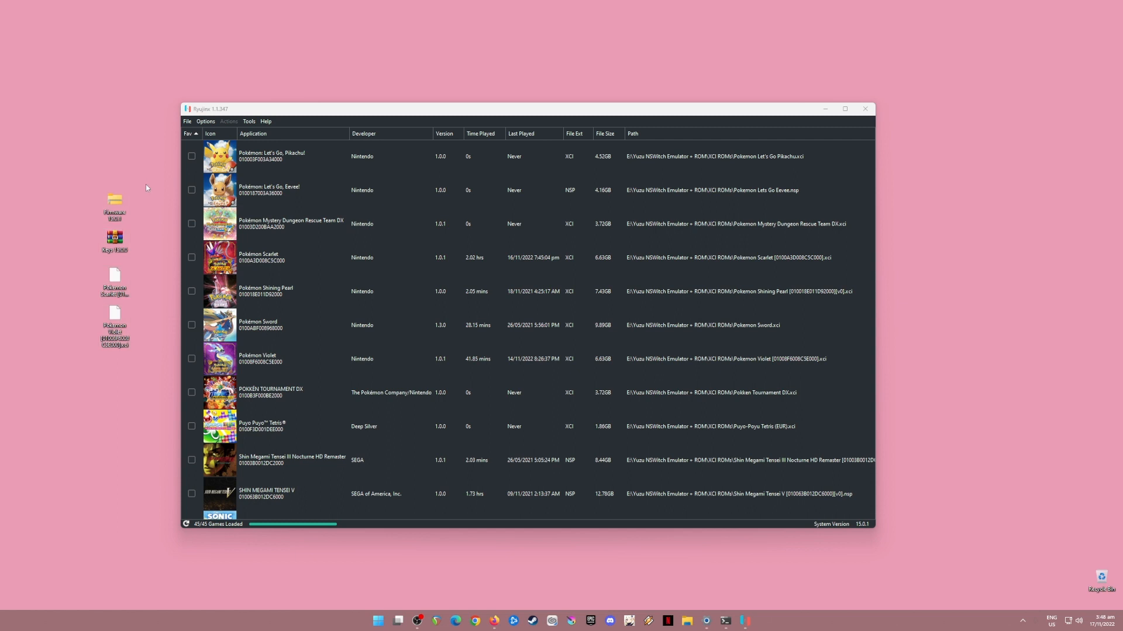
{"action": "left_click", "coordinate": [121, 204]}
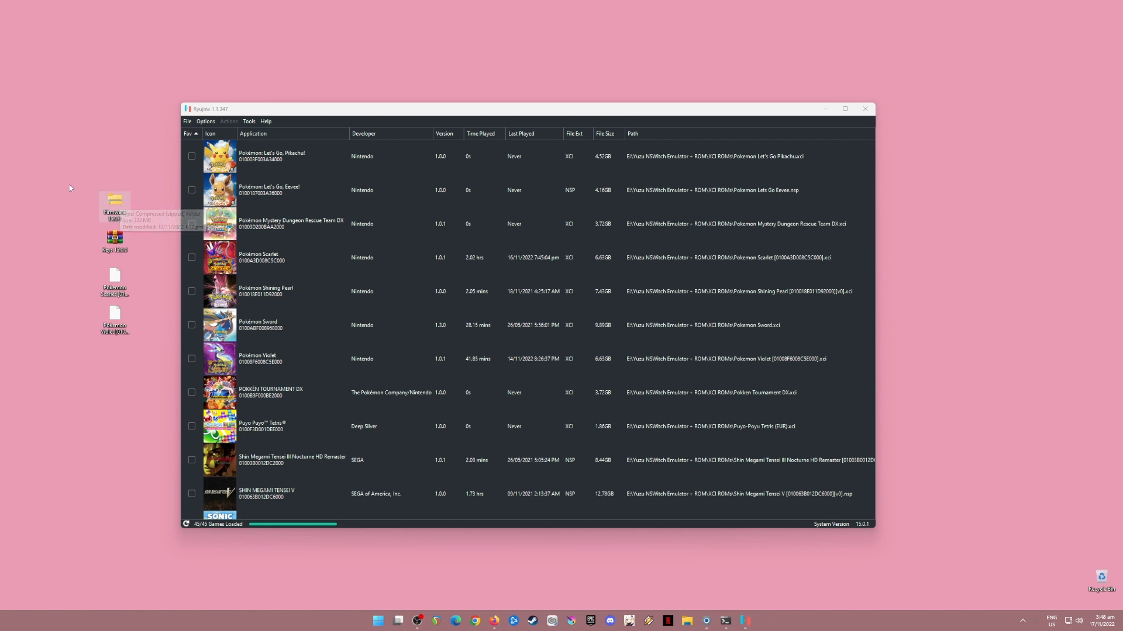
{"action": "left_click", "coordinate": [117, 248]}
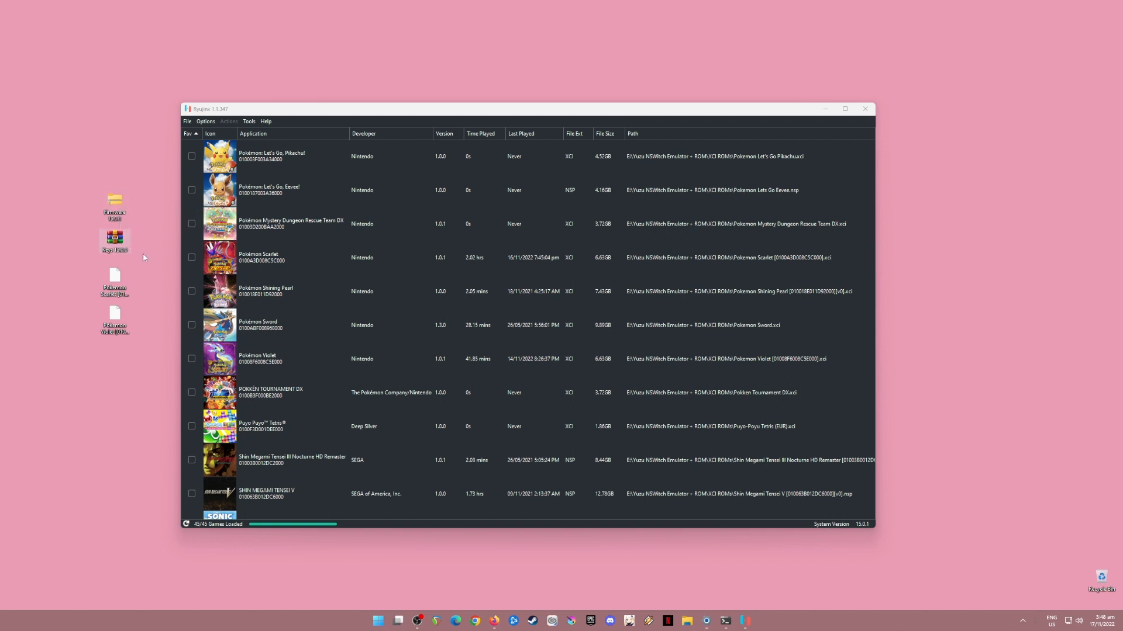
{"action": "left_click", "coordinate": [146, 275]}
{"action": "left_click_drag", "start_coordinate": [145, 277], "coordinate": [84, 354]}
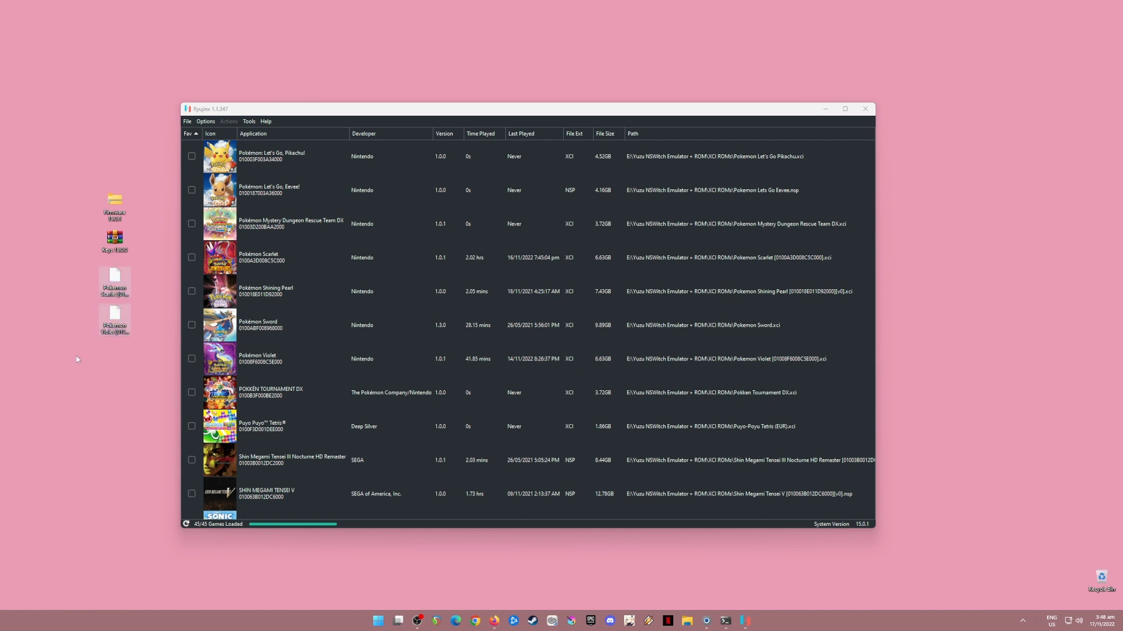
{"action": "left_click", "coordinate": [118, 372]}
{"action": "left_click_drag", "start_coordinate": [157, 179], "coordinate": [42, 397]}
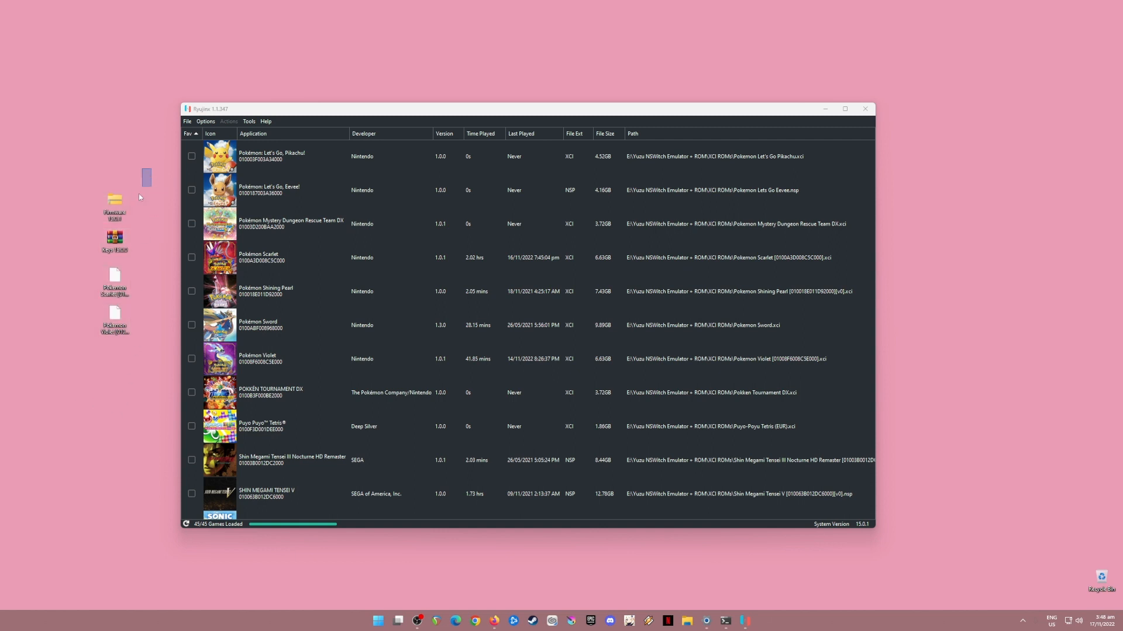
{"action": "left_click_drag", "start_coordinate": [151, 170], "coordinate": [70, 390]}
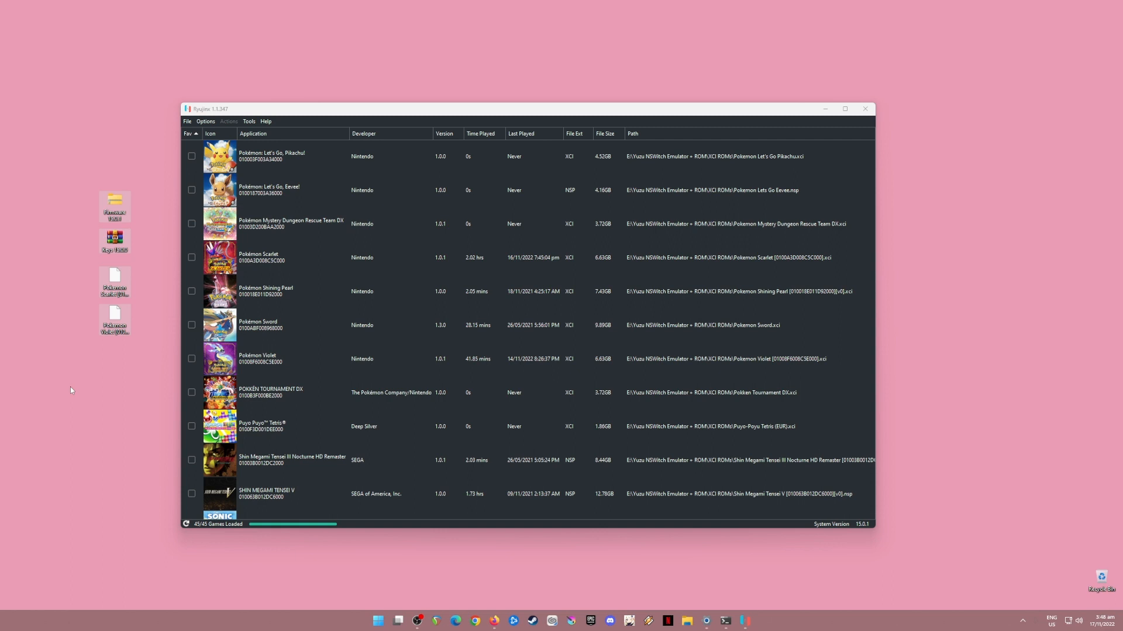
{"action": "left_click", "coordinate": [38, 197]}
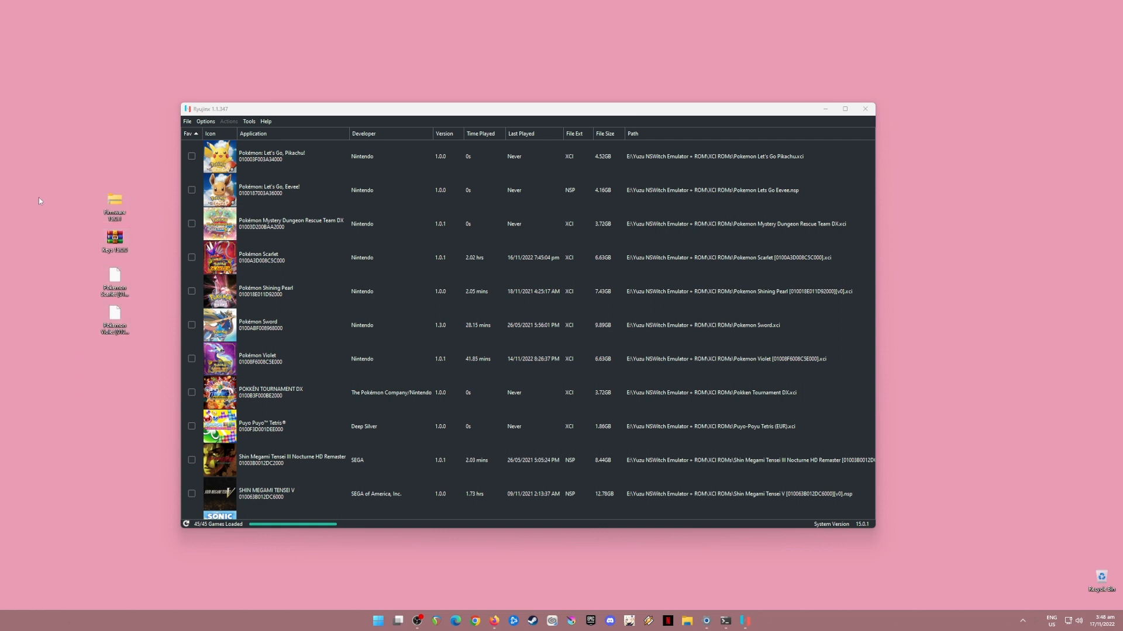
{"action": "left_click_drag", "start_coordinate": [52, 178], "coordinate": [112, 359]}
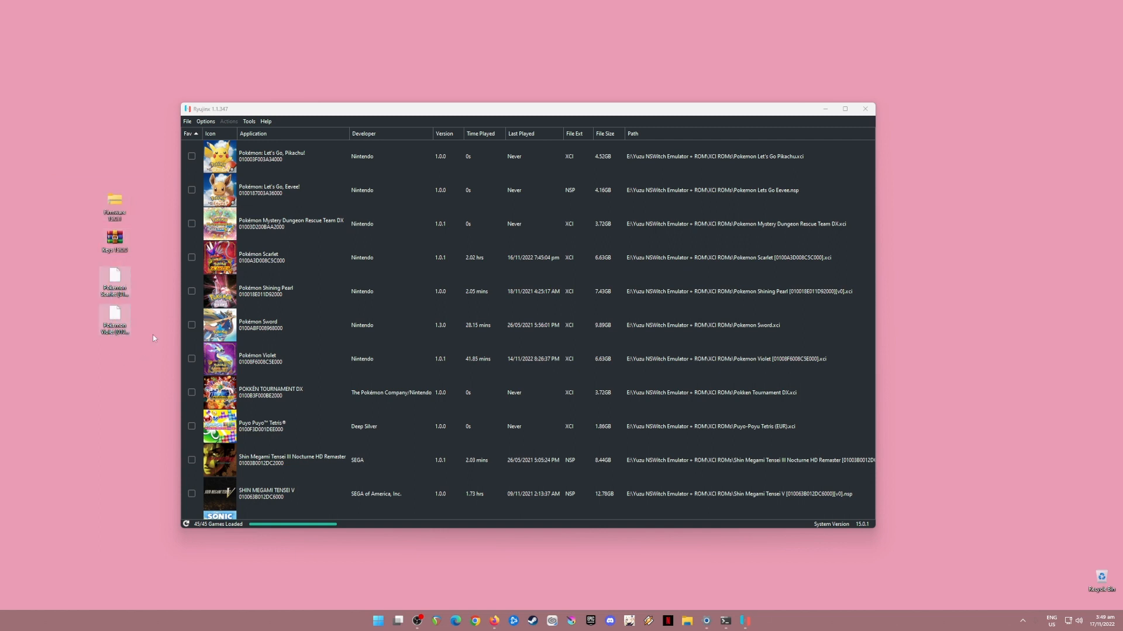
{"action": "left_click_drag", "start_coordinate": [152, 278], "coordinate": [138, 331]}
{"action": "left_click_drag", "start_coordinate": [159, 168], "coordinate": [78, 386]}
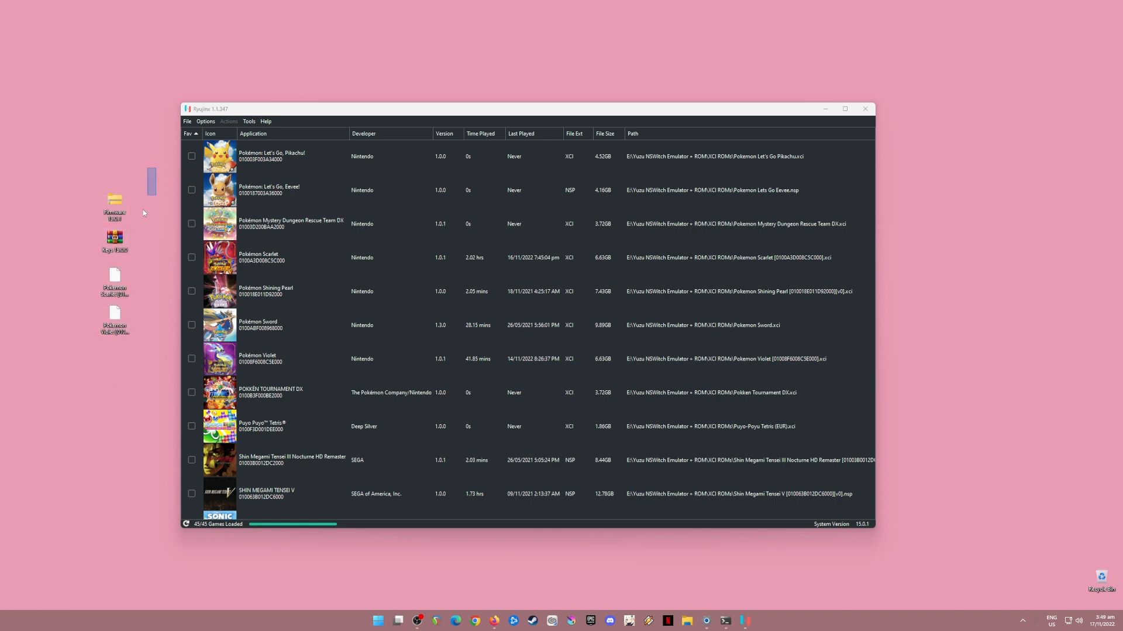
{"action": "left_click", "coordinate": [868, 146]}
{"action": "left_click", "coordinate": [825, 109]}
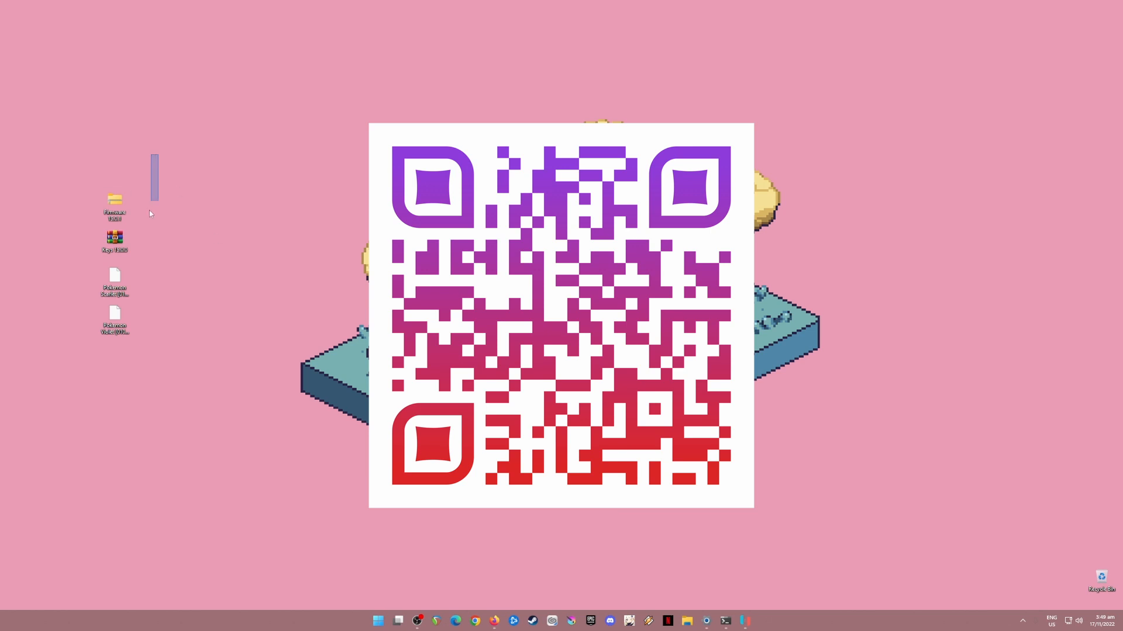
{"action": "left_click_drag", "start_coordinate": [149, 209], "coordinate": [79, 408]}
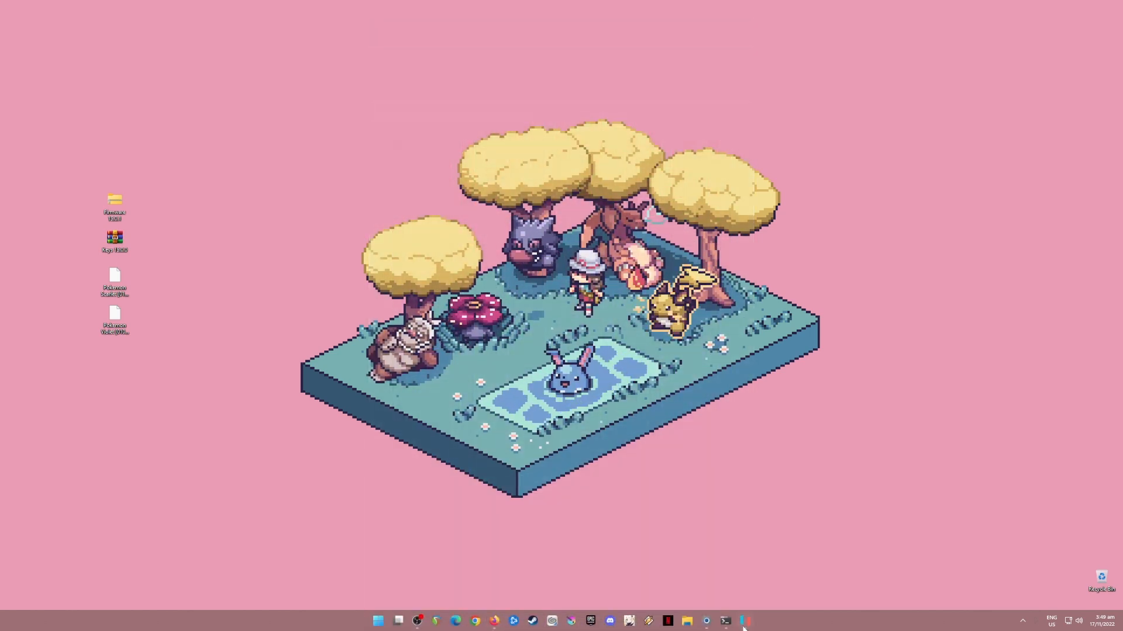
Step: Switch to Ryujinx and open the system folder inside its Ryujinx data folder
{"action": "left_click", "coordinate": [754, 616]}
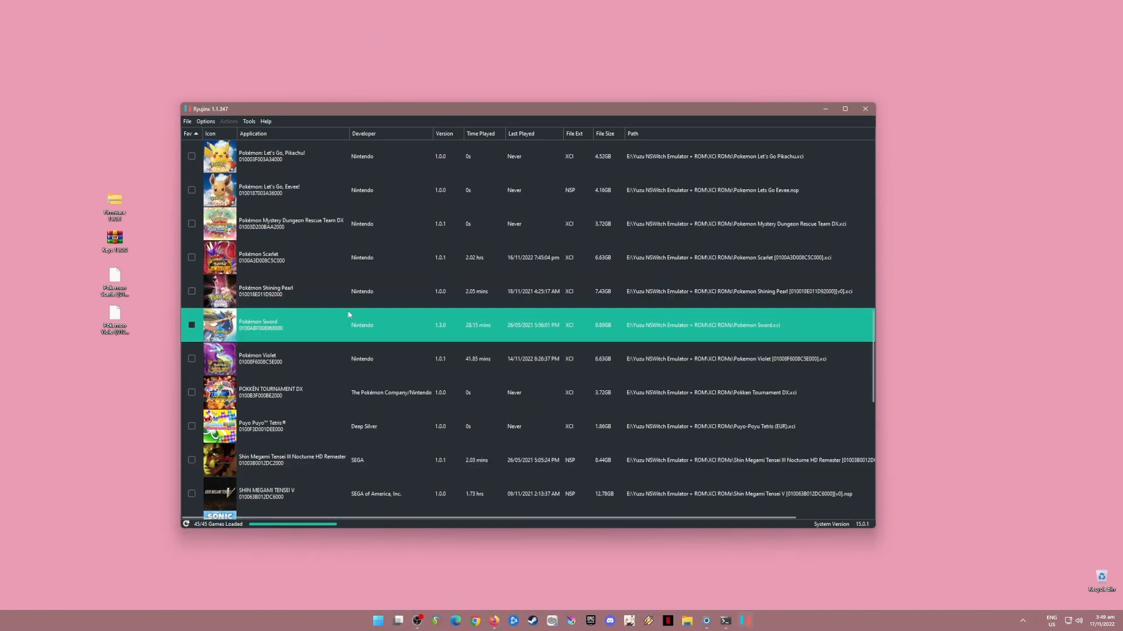
{"action": "left_click_drag", "start_coordinate": [150, 155], "coordinate": [76, 372]}
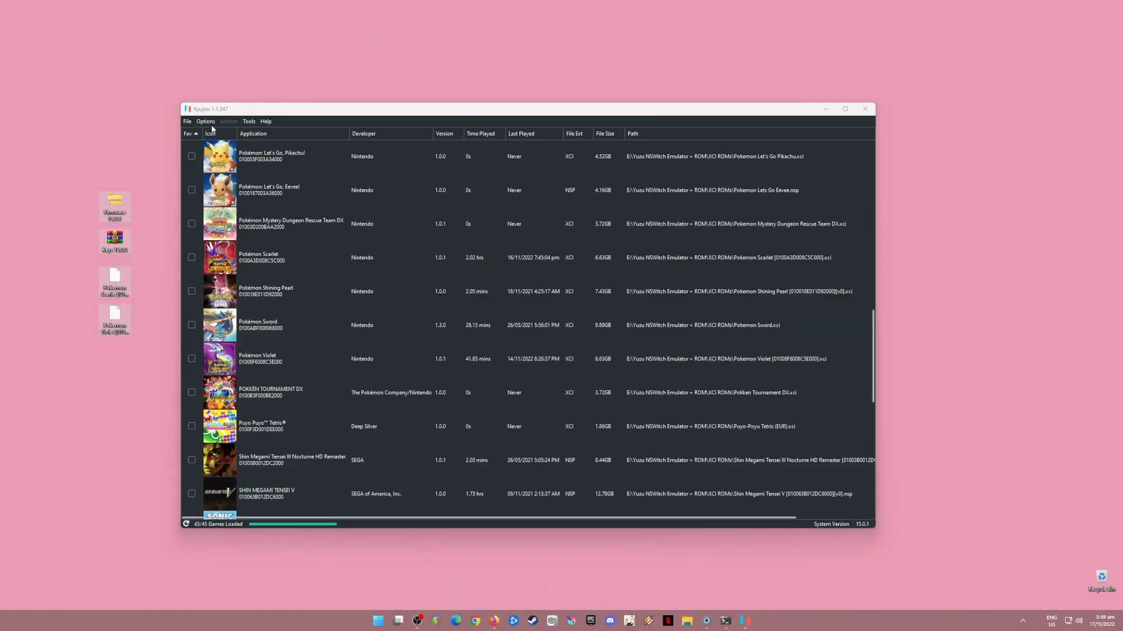
{"action": "left_click", "coordinate": [199, 112]}
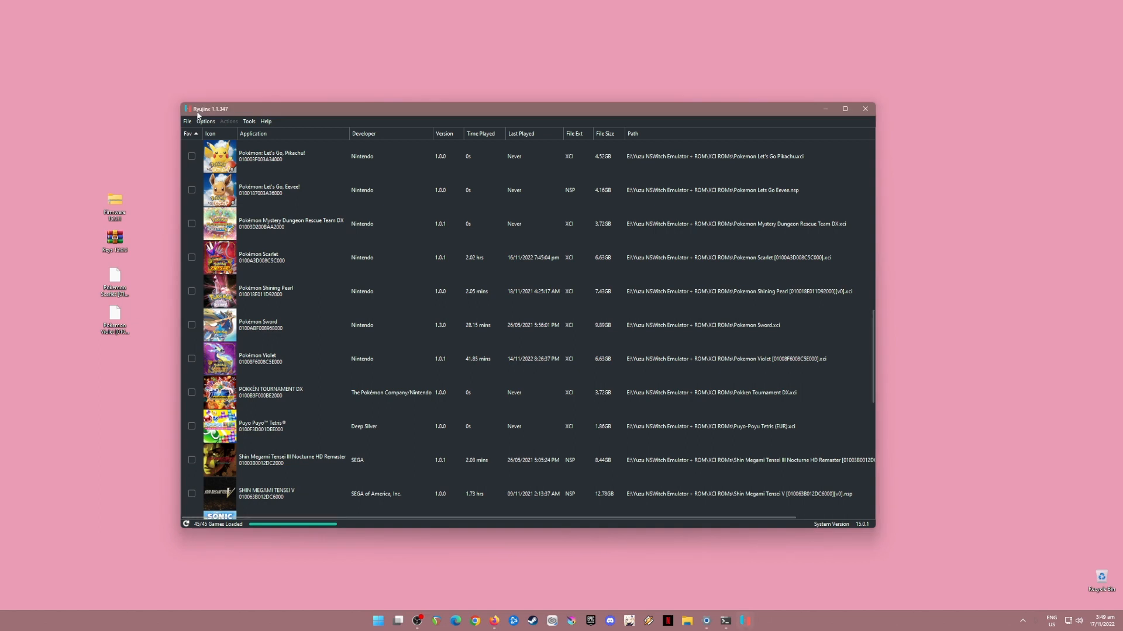
{"action": "left_click", "coordinate": [187, 123]}
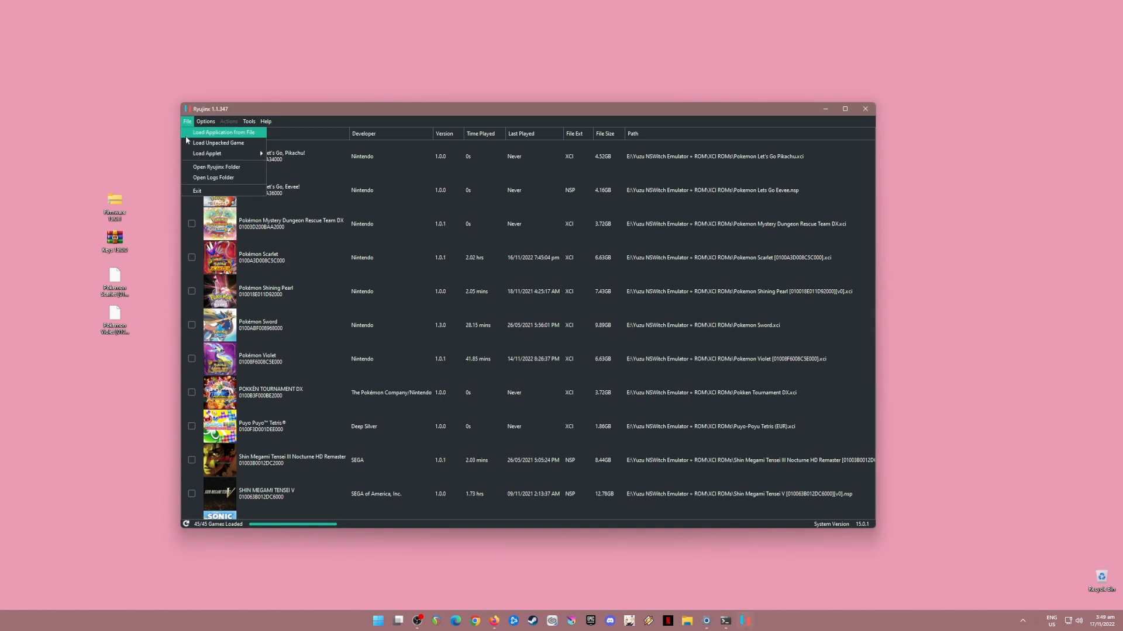
{"action": "left_click", "coordinate": [217, 167]}
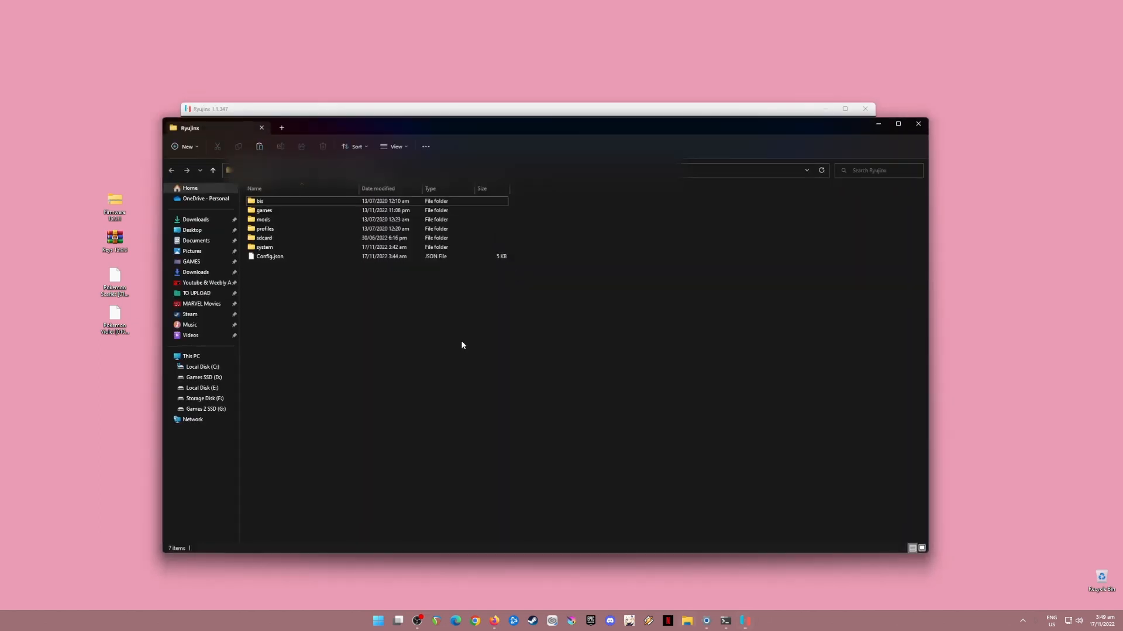
{"action": "double_click", "coordinate": [275, 248]}
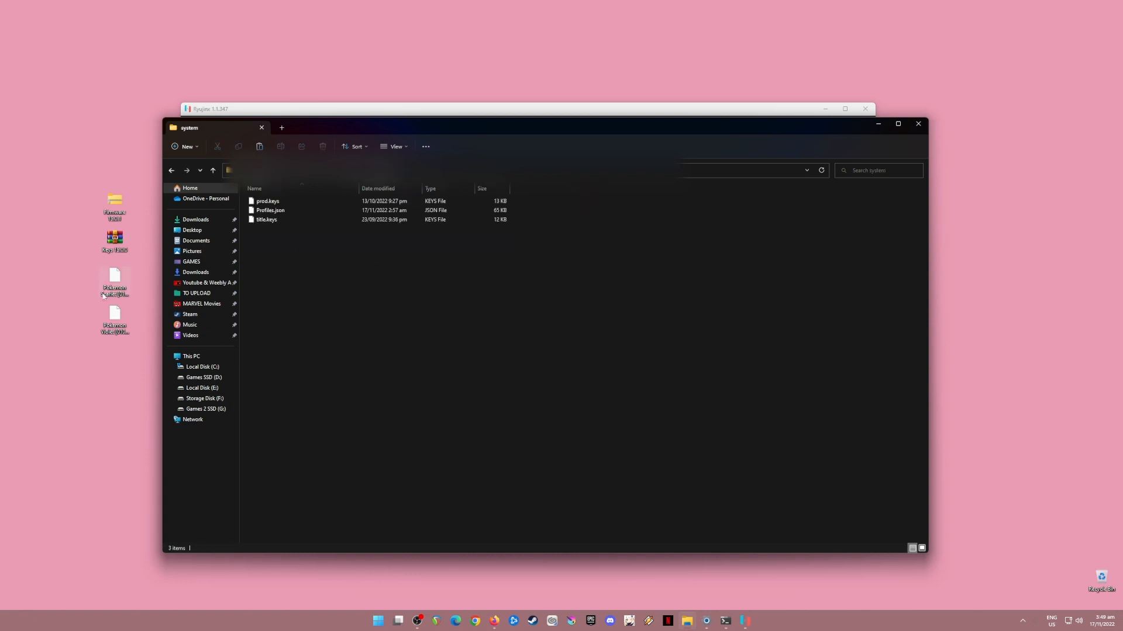
Step: Extract prod.keys and title.keys from the Keys 15.0.0 archive on the desktop into the system folder, replacing the existing files, and close both windows
{"action": "double_click", "coordinate": [116, 246]}
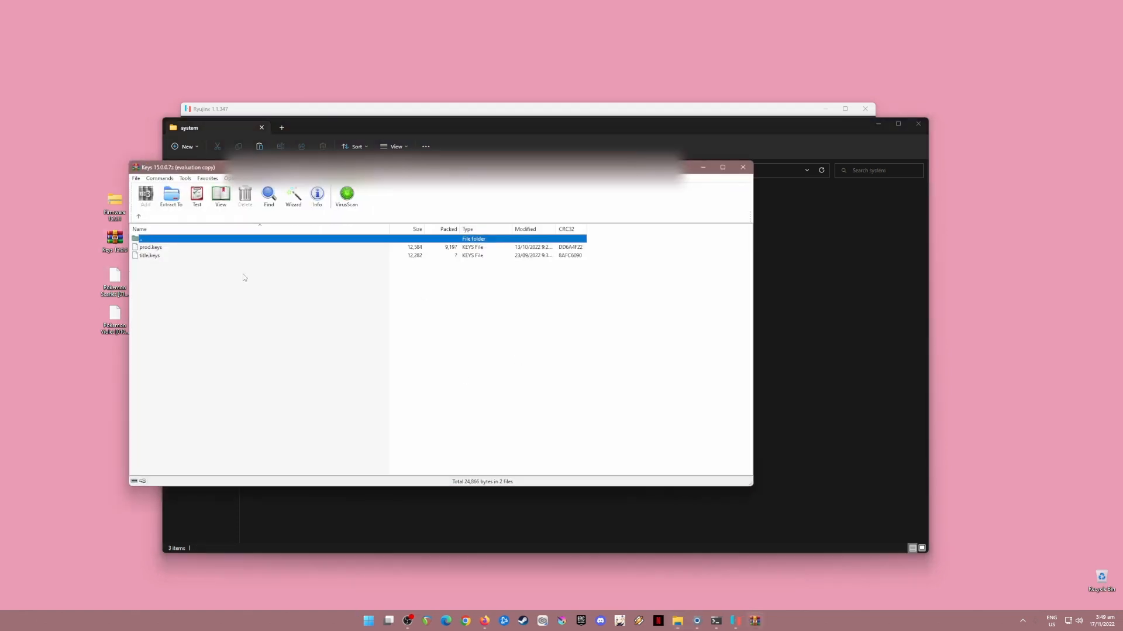
{"action": "left_click_drag", "start_coordinate": [223, 267], "coordinate": [792, 321]}
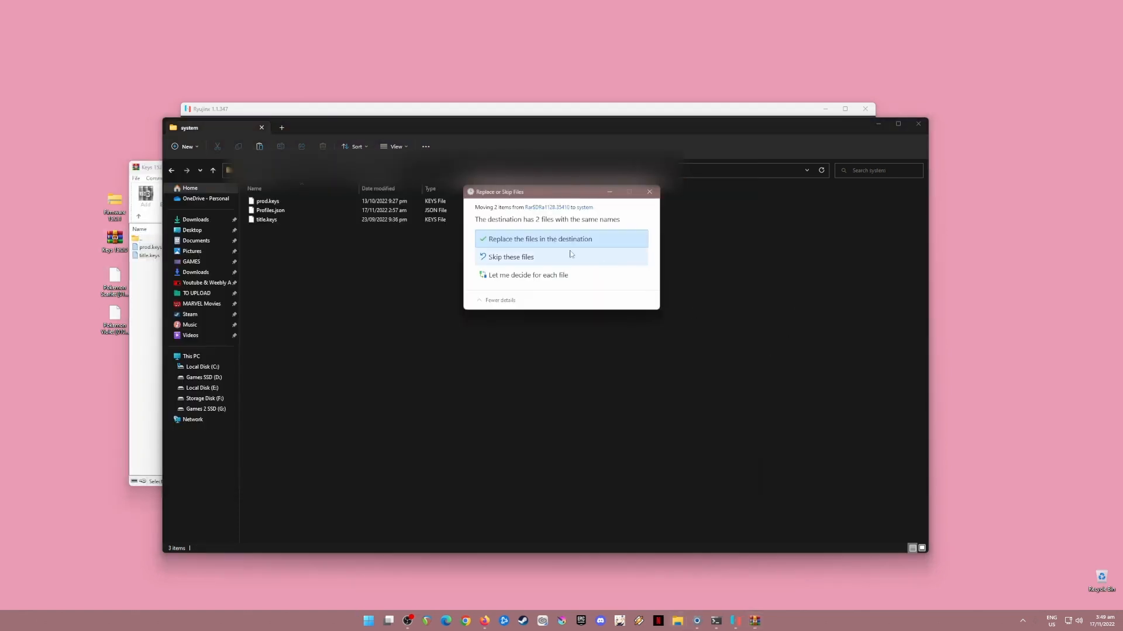
{"action": "left_click", "coordinate": [567, 248]}
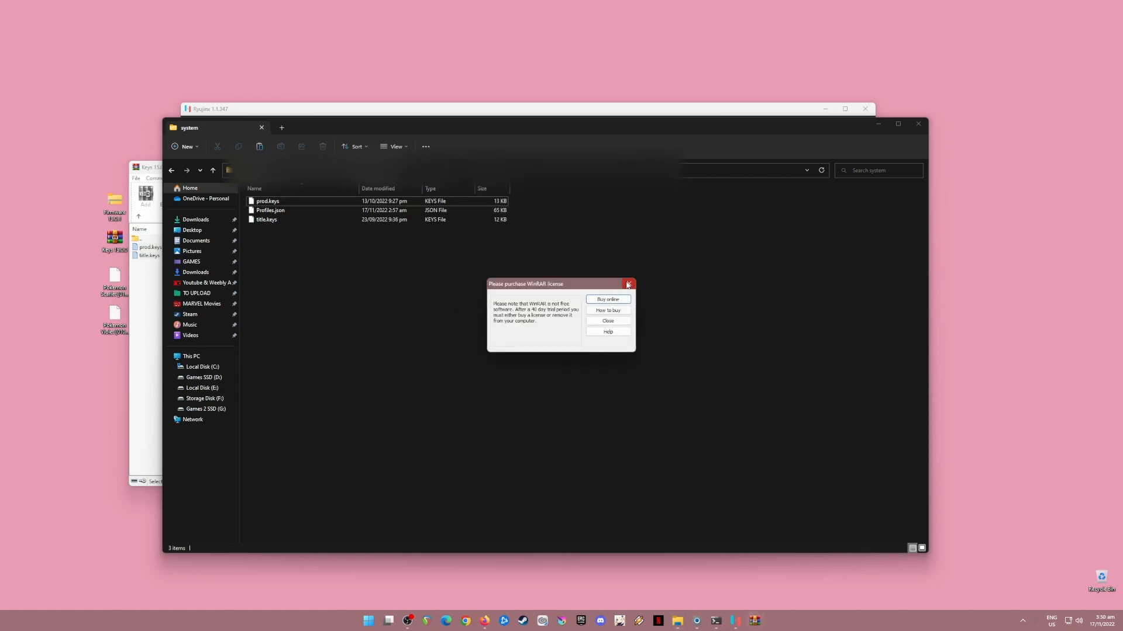
{"action": "left_click", "coordinate": [155, 302]}
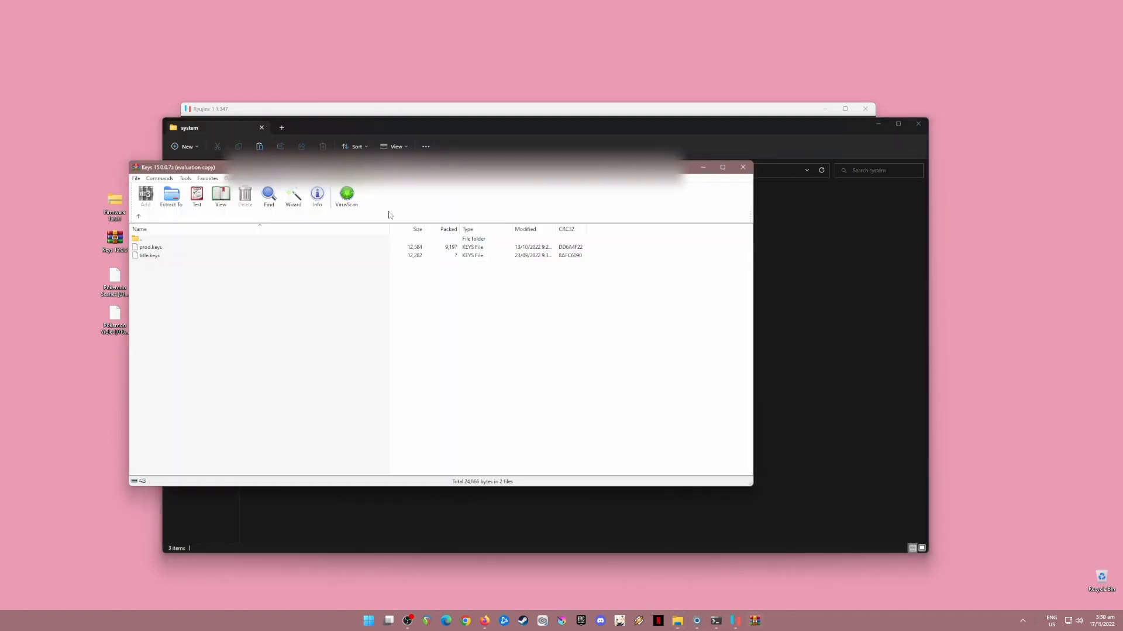
{"action": "left_click", "coordinate": [746, 166]}
{"action": "left_click", "coordinate": [918, 124]}
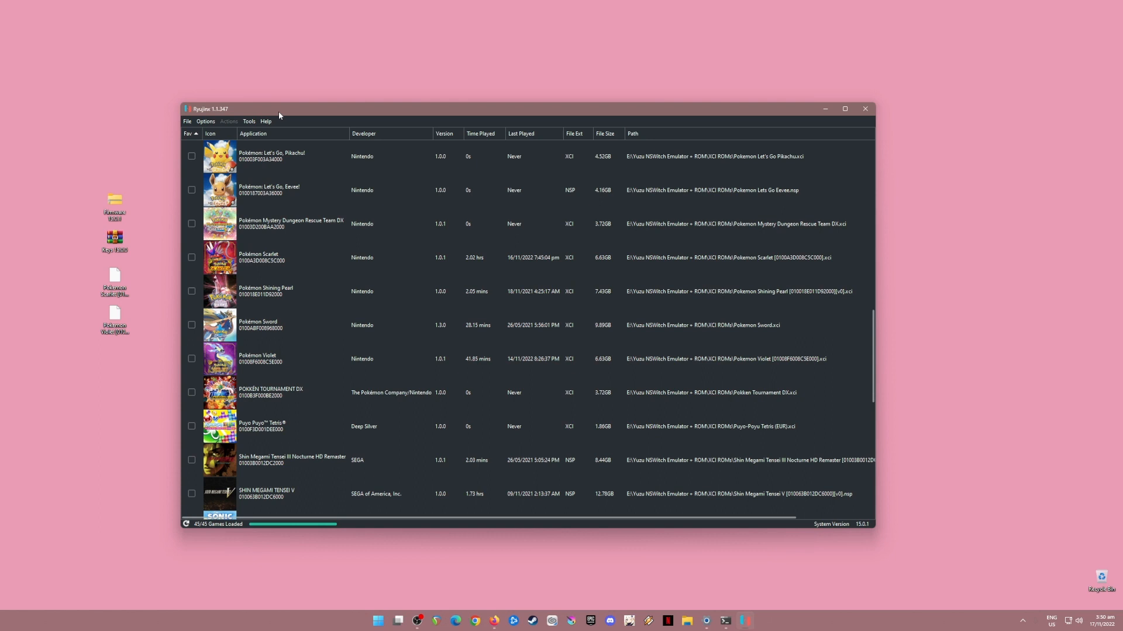
Step: Install the system firmware from the Firmware 15.0.1 ZIP file in the Latest Keys & Firmware folder
{"action": "left_click", "coordinate": [246, 123]}
{"action": "mouse_move", "coordinate": [280, 132]}
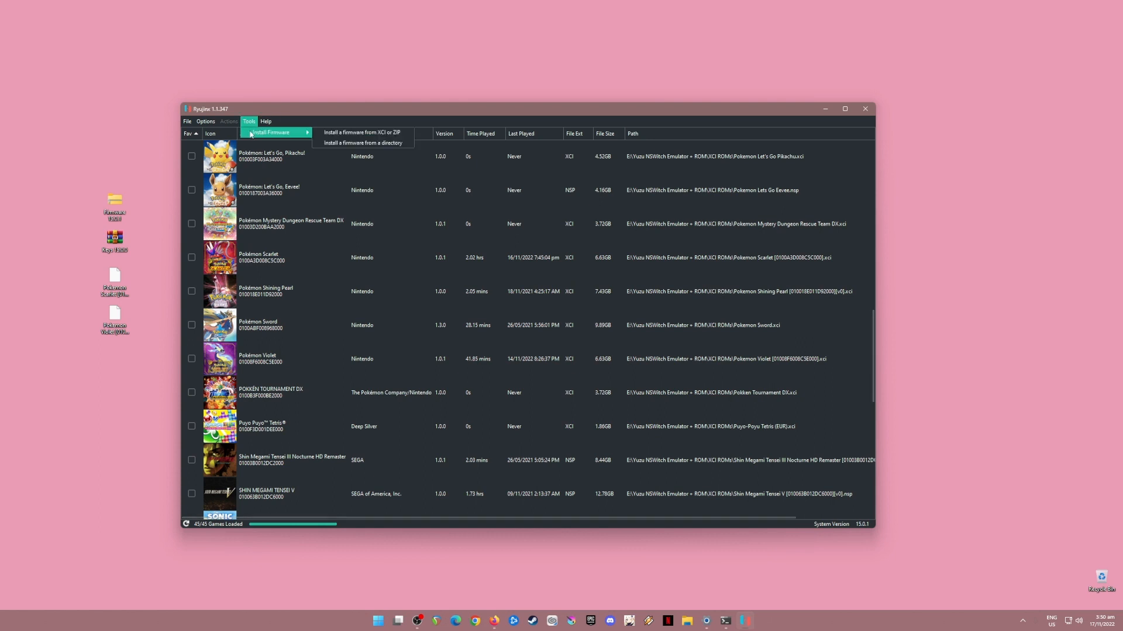
{"action": "left_click", "coordinate": [359, 135]}
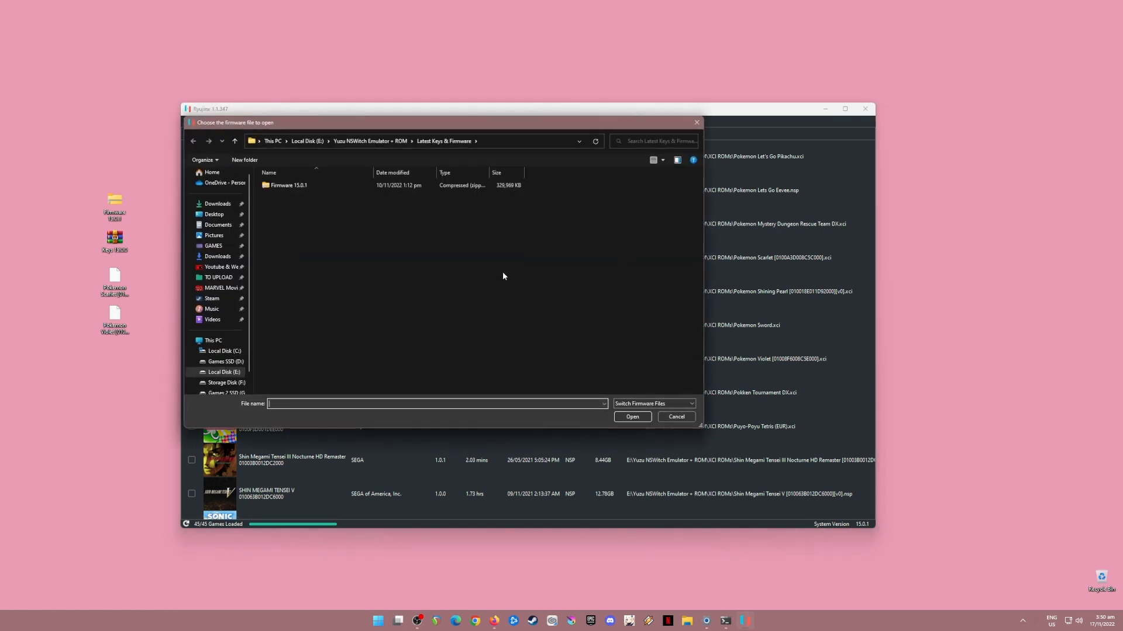
{"action": "left_click", "coordinate": [288, 188]}
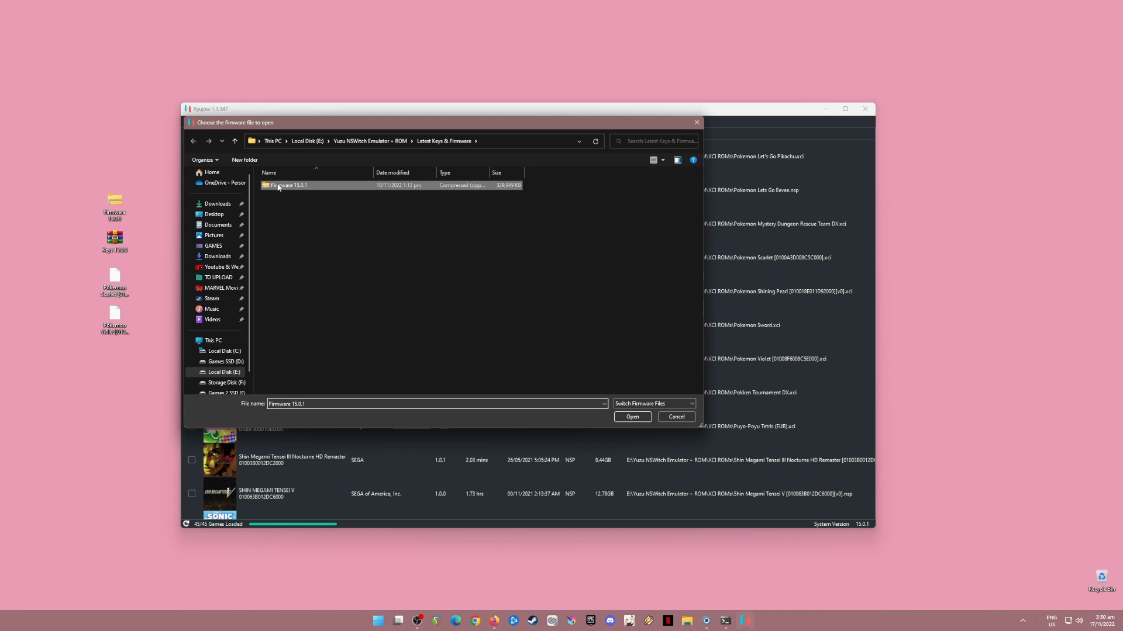
{"action": "left_click", "coordinate": [632, 419]}
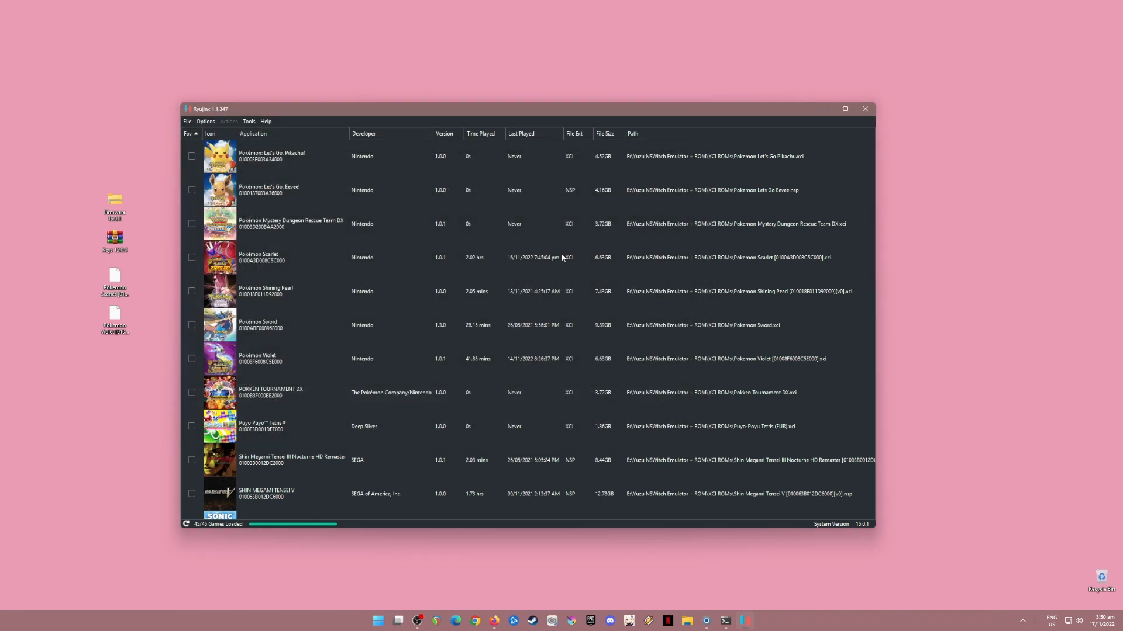
{"action": "left_click", "coordinate": [556, 350]}
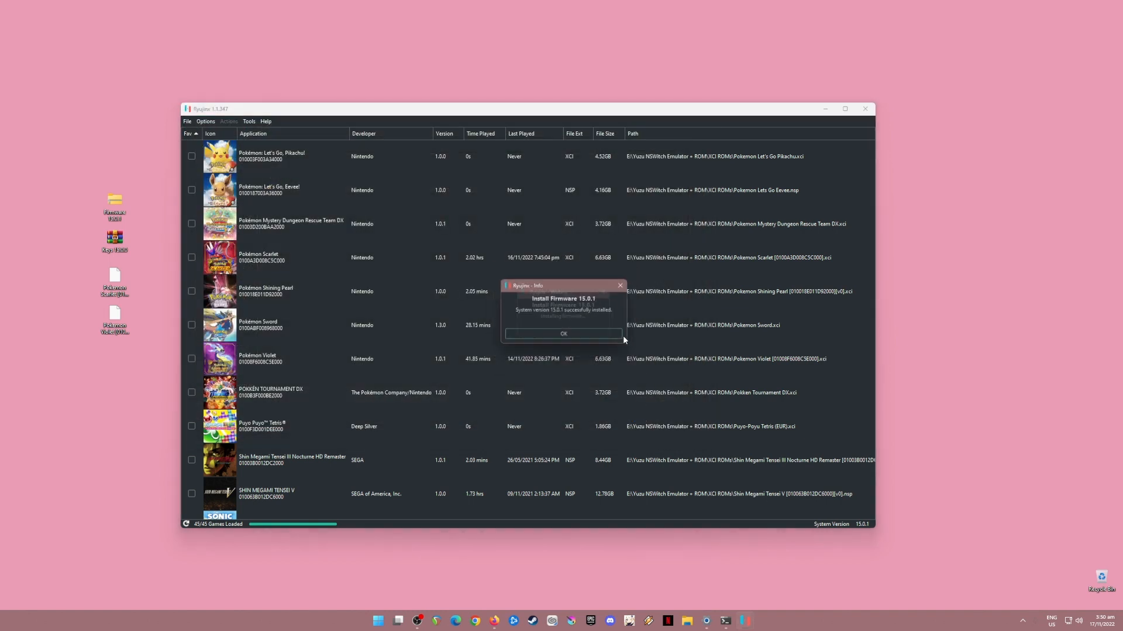
{"action": "left_click", "coordinate": [588, 336]}
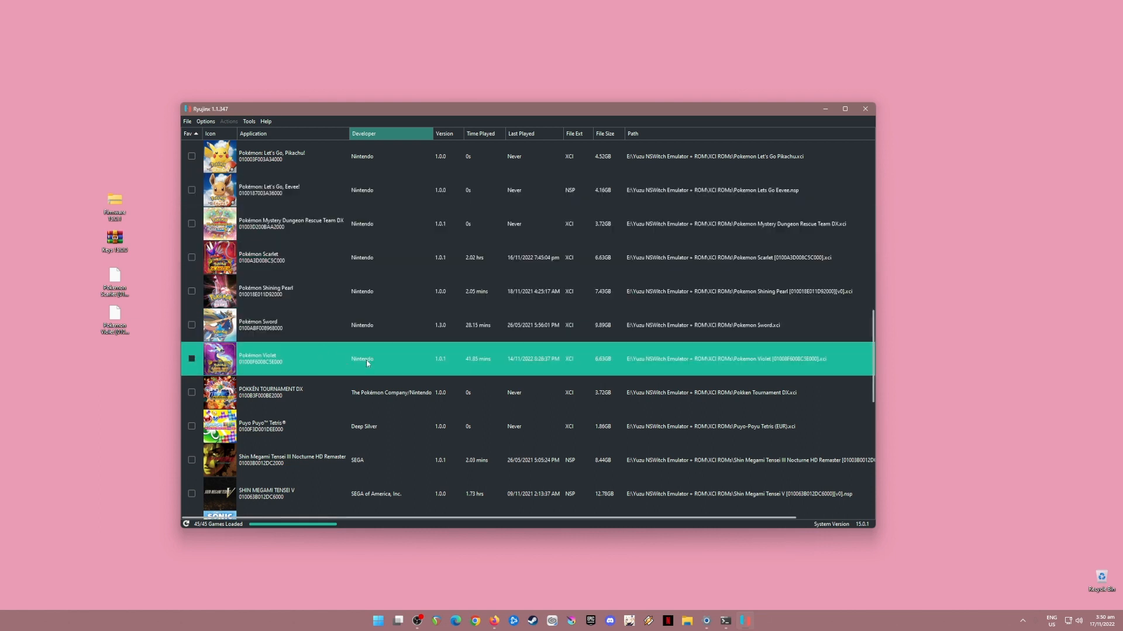
Step: Open the emulator settings, check the game directory, and save Player 1's input configuration with the Nintendo Switch Pro Controller
{"action": "left_click", "coordinate": [206, 123]}
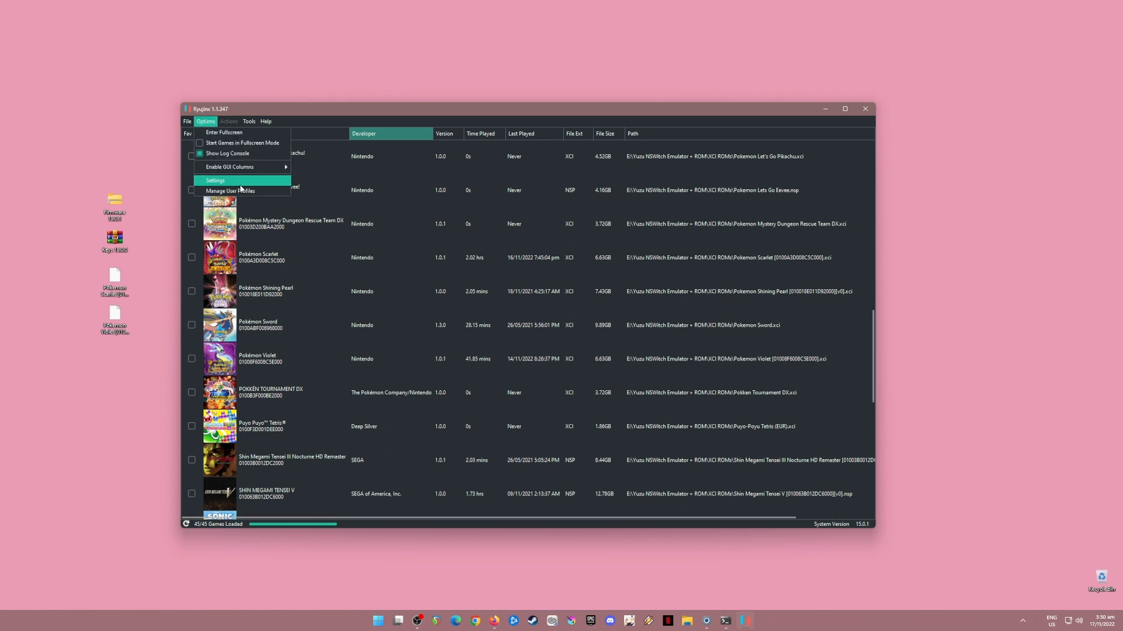
{"action": "left_click", "coordinate": [239, 182]}
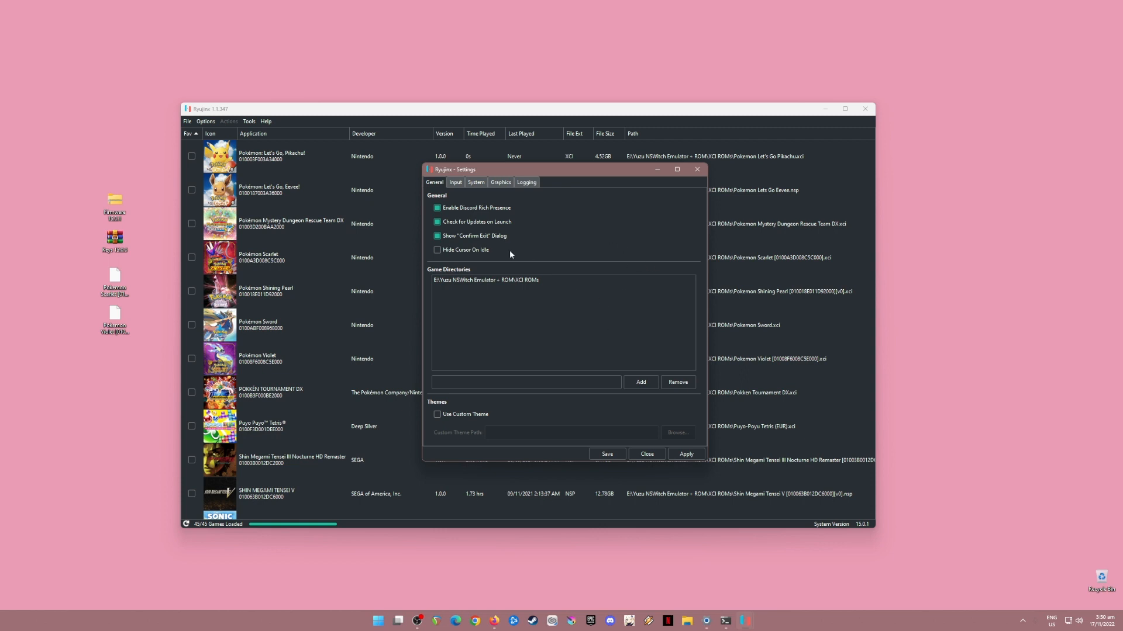
{"action": "left_click", "coordinate": [520, 284]}
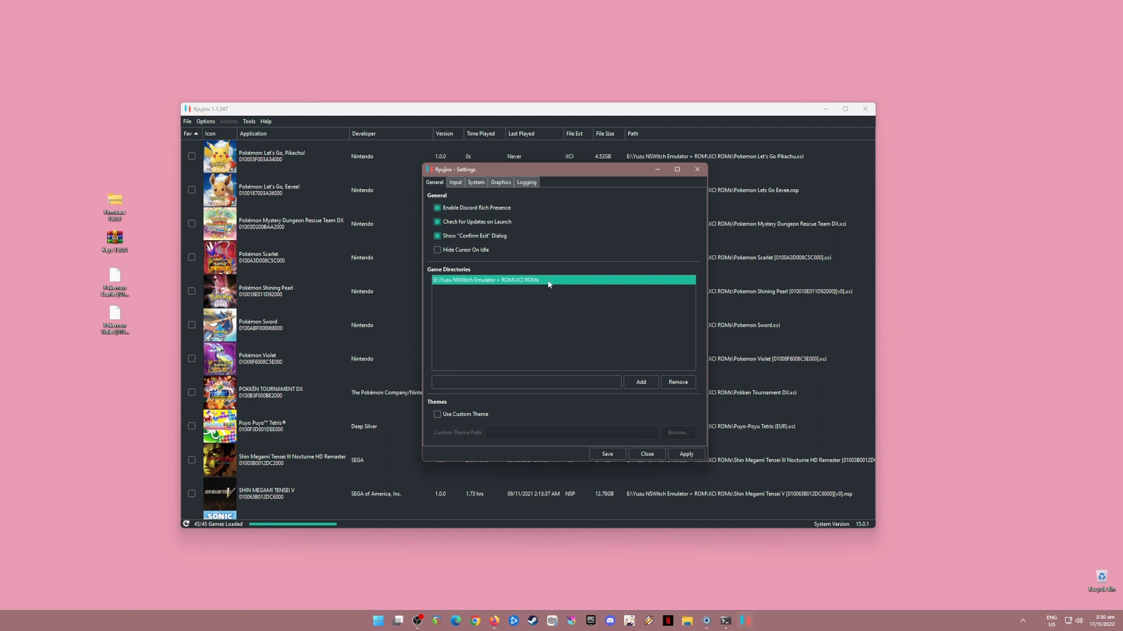
{"action": "left_click", "coordinate": [455, 182]}
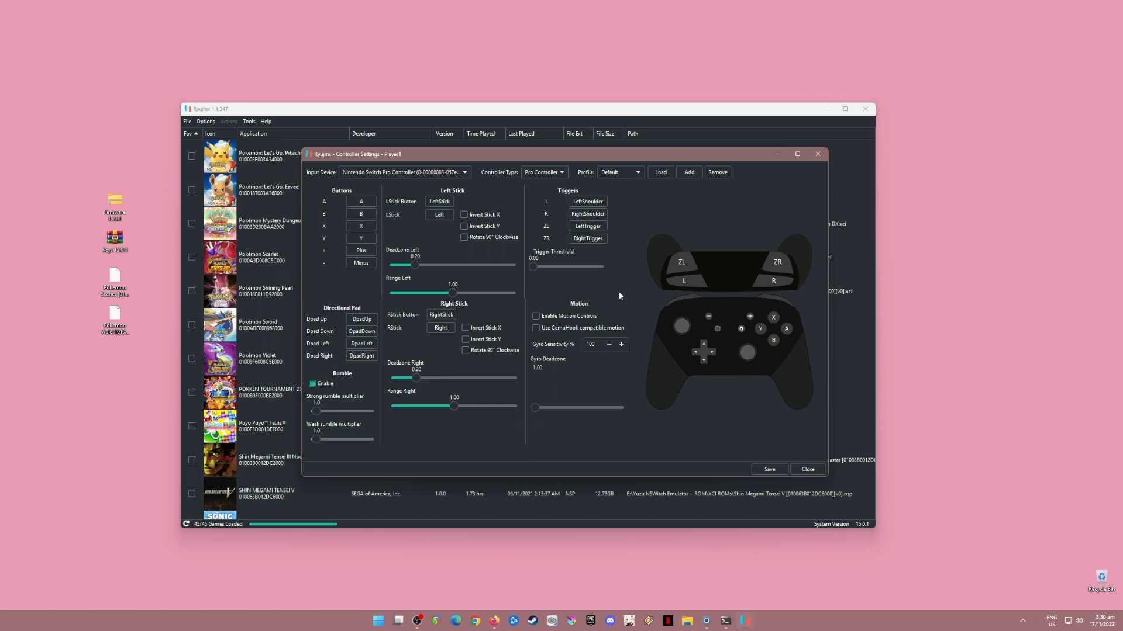
{"action": "left_click", "coordinate": [770, 469]}
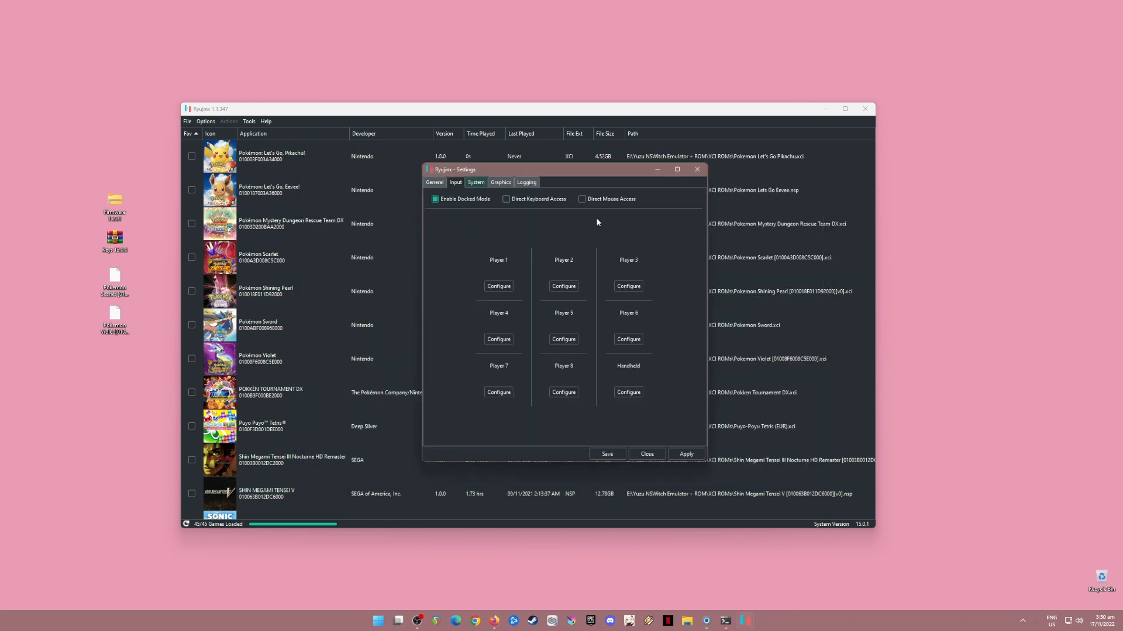
Step: Review the system and graphics settings, including the resolution scale options, and save the settings
{"action": "left_click", "coordinate": [477, 183]}
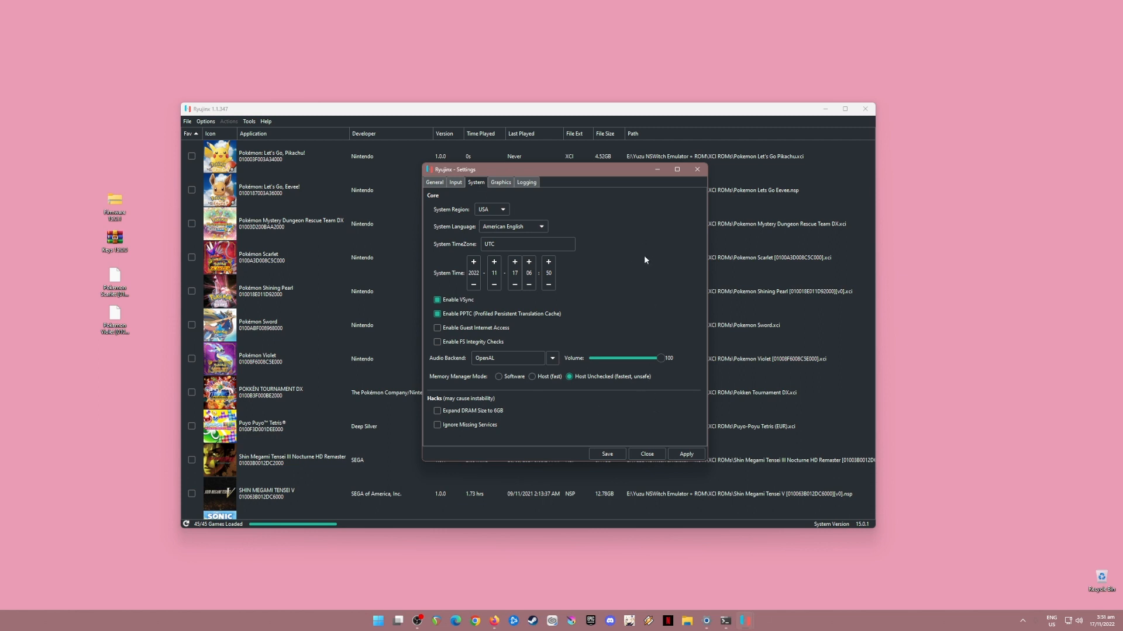
{"action": "left_click", "coordinate": [500, 183]}
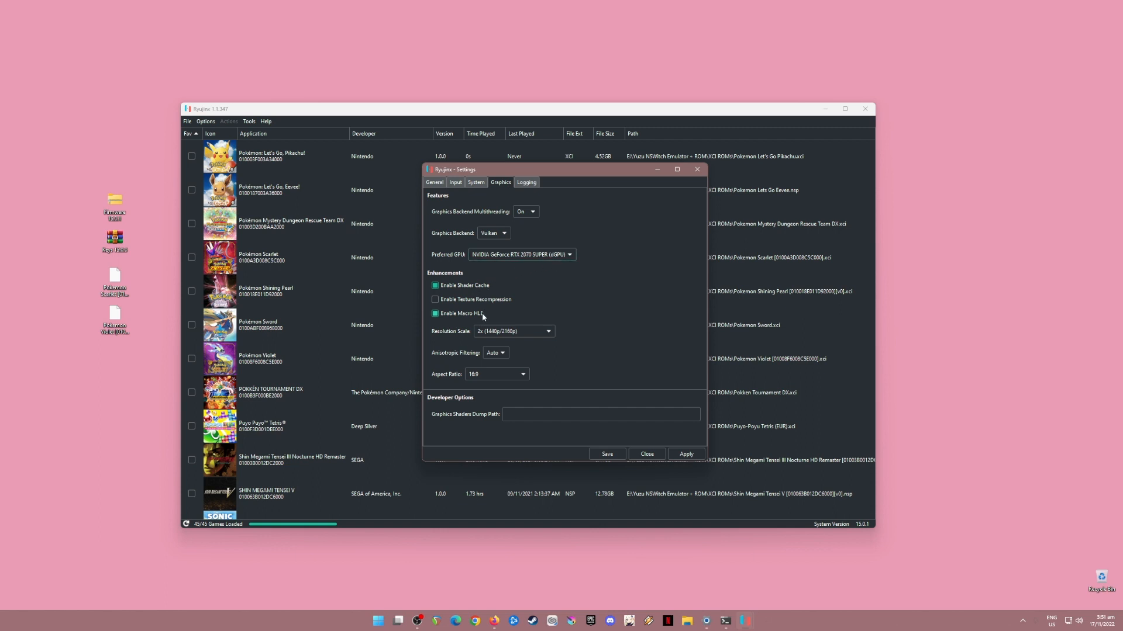
{"action": "left_click", "coordinate": [548, 333]}
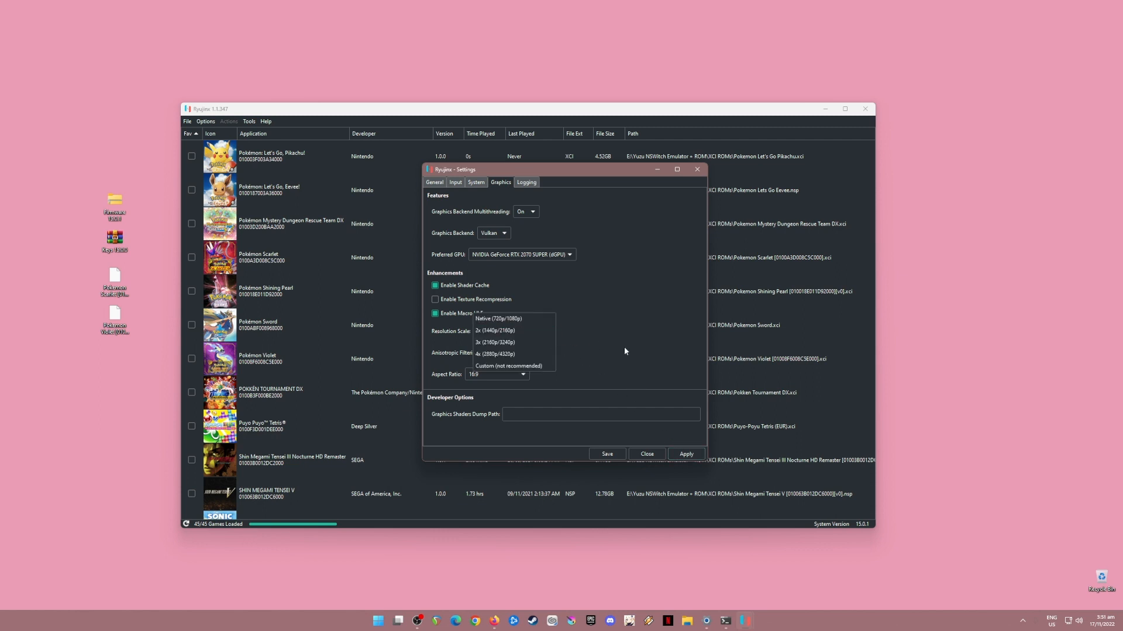
{"action": "left_click", "coordinate": [654, 353]}
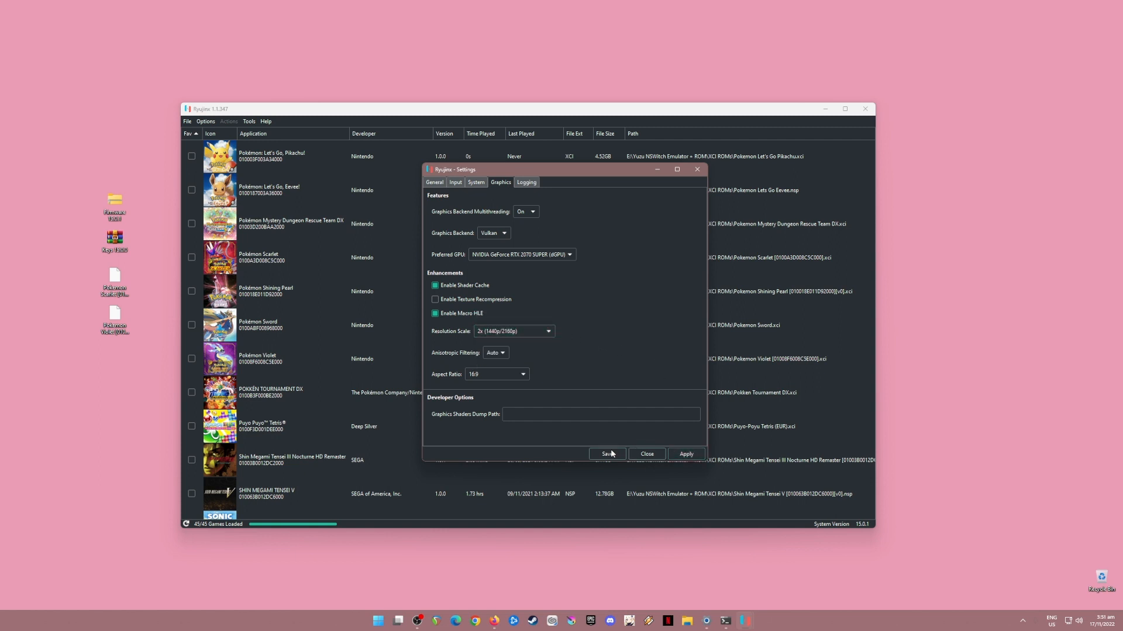
{"action": "left_click", "coordinate": [607, 453]}
Step: Launch Pokémon Scarlet from the game list and stop its emulation
{"action": "left_click", "coordinate": [475, 259]}
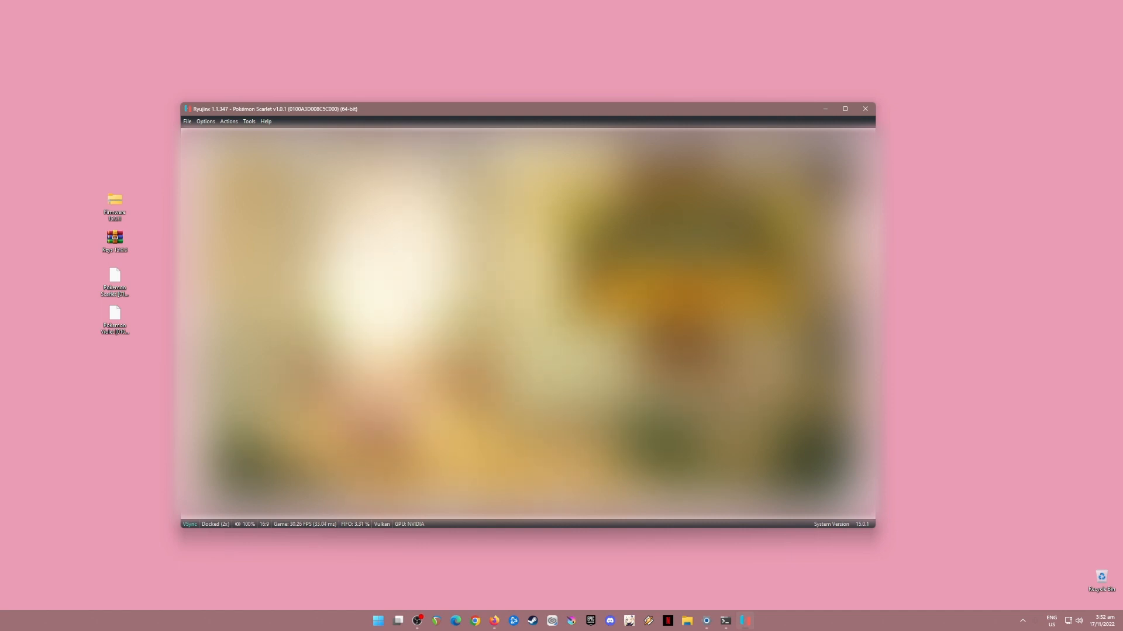
{"action": "left_click", "coordinate": [236, 122]}
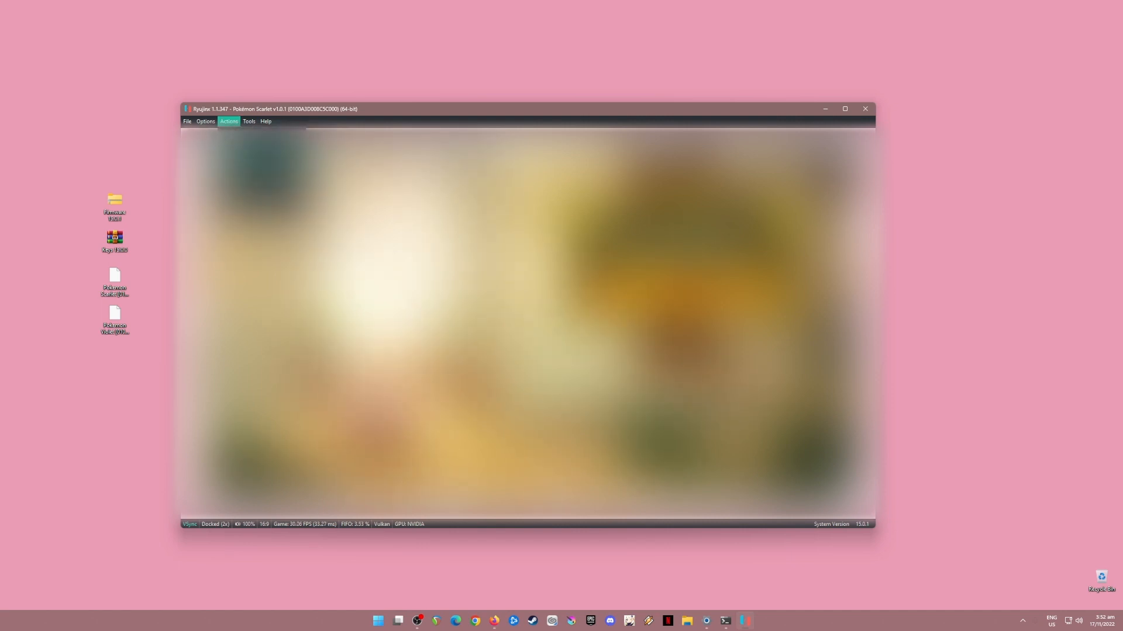
{"action": "left_click", "coordinate": [250, 147]}
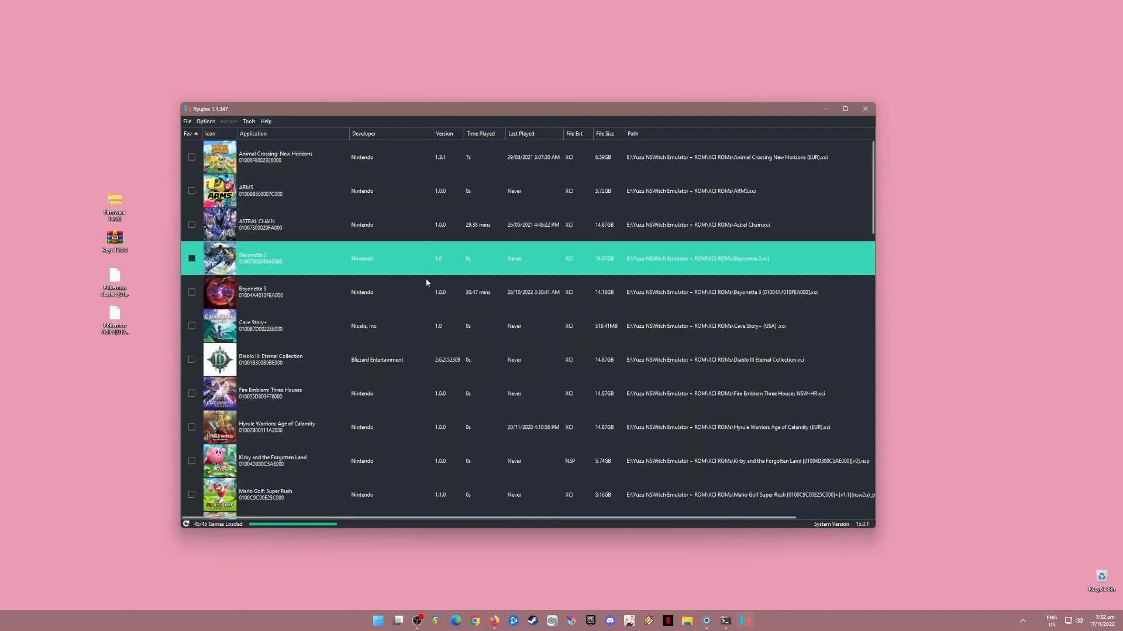
Step: Look through the game list down to Pokémon Scarlet and Violet and minimize the Ryujinx window
{"action": "scroll", "coordinate": [468, 279], "scroll_direction": "down", "scroll_amount": 4}
{"action": "scroll", "coordinate": [476, 272], "scroll_direction": "down", "scroll_amount": 6}
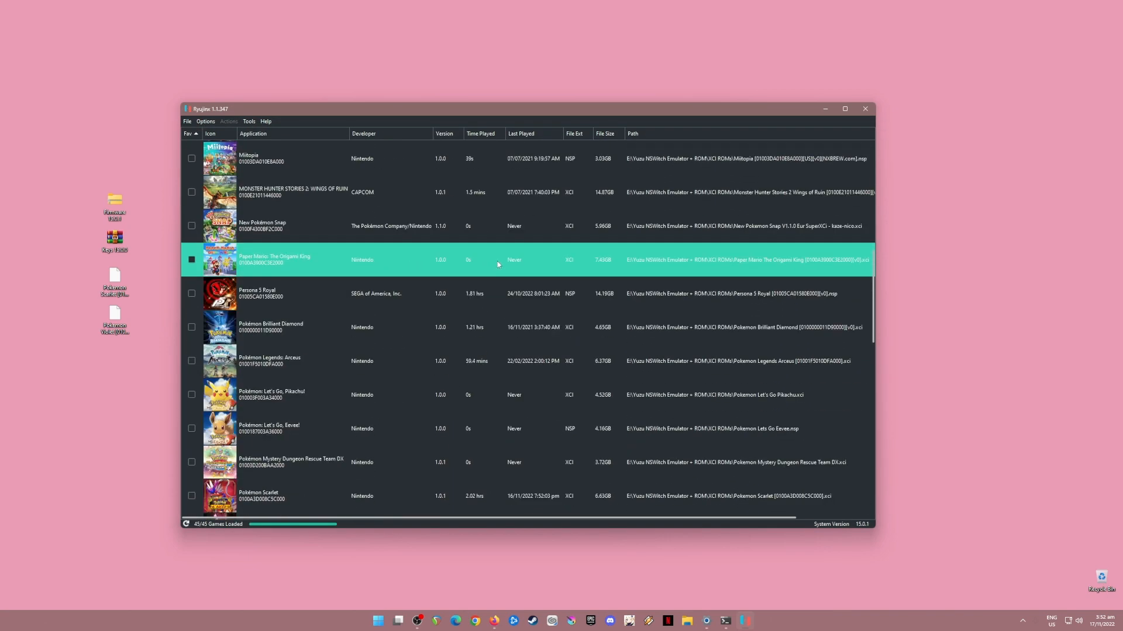
{"action": "scroll", "coordinate": [497, 261], "scroll_direction": "down", "scroll_amount": 3}
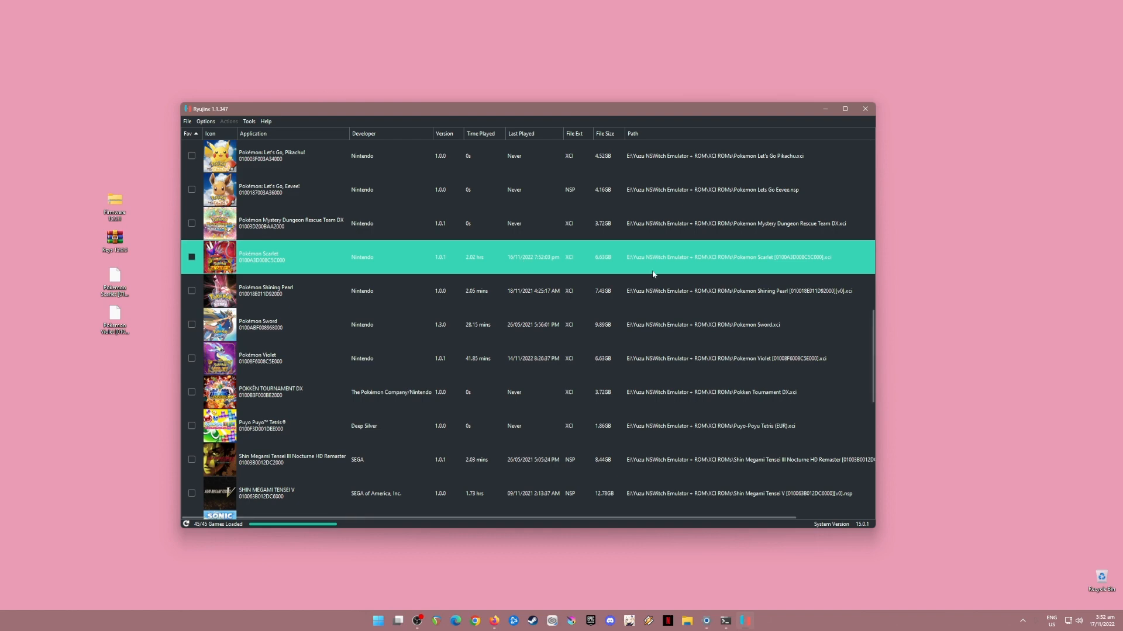
{"action": "left_click", "coordinate": [825, 109]}
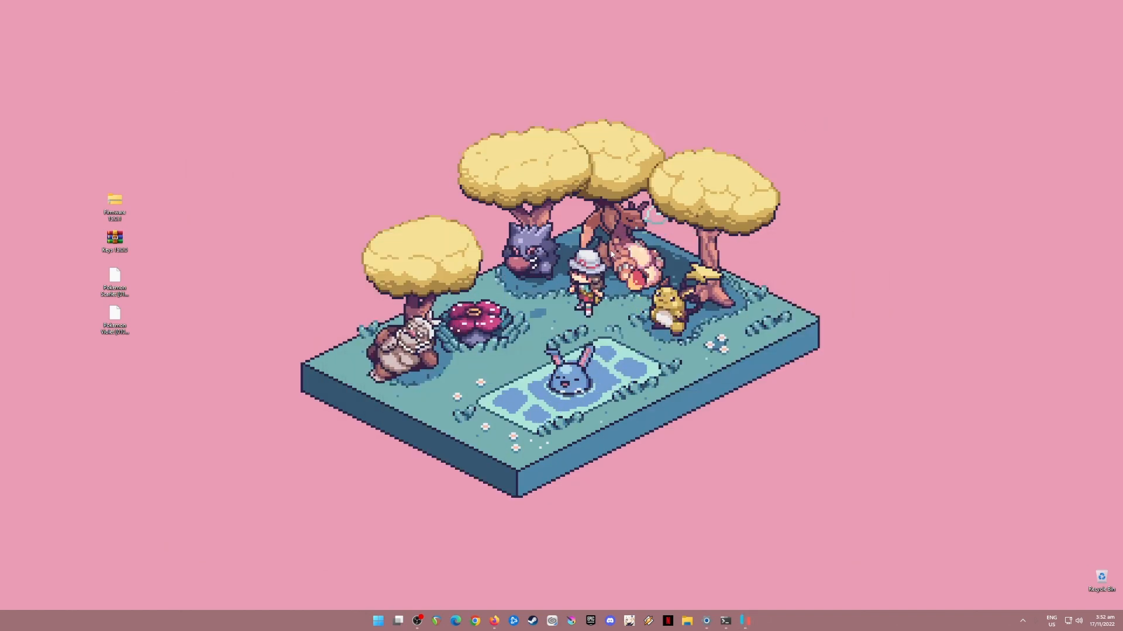